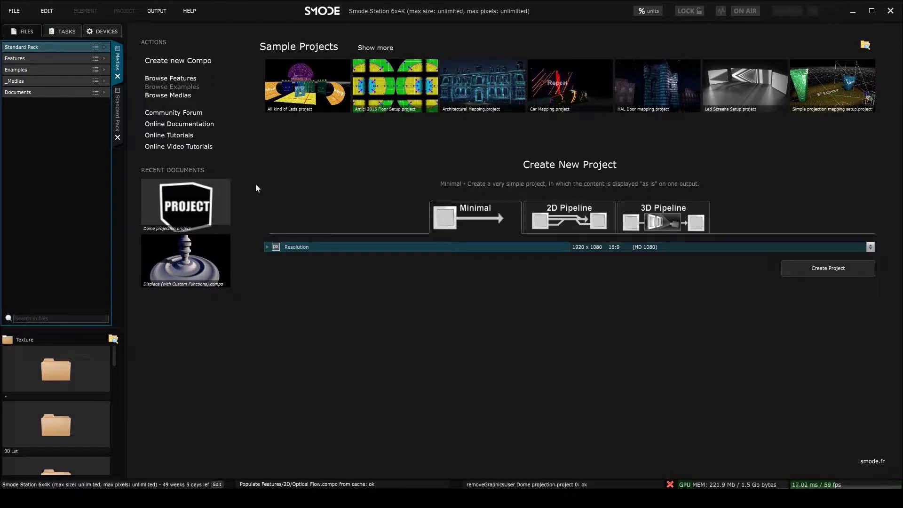
- Set up a new project with the Minimal wizard and an image resolution of 2048 x 1080 (2K)
click(15, 10)
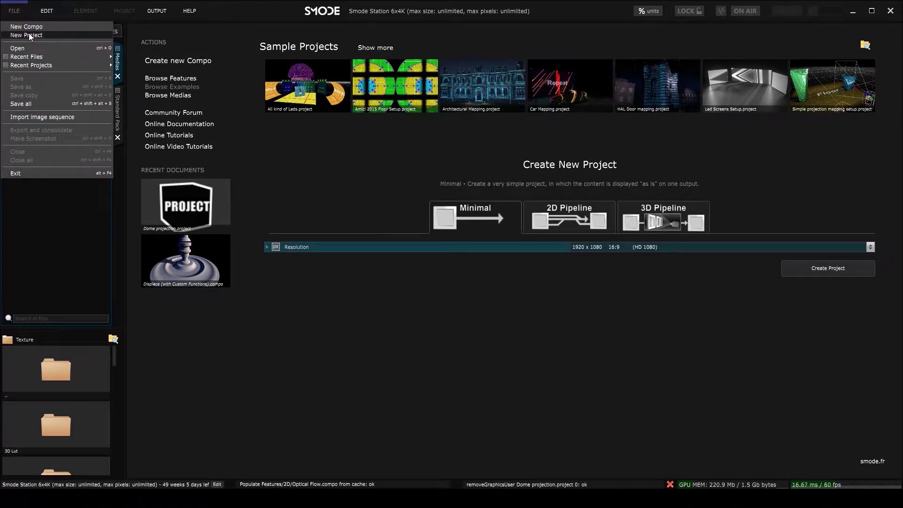
click(30, 36)
click(507, 197)
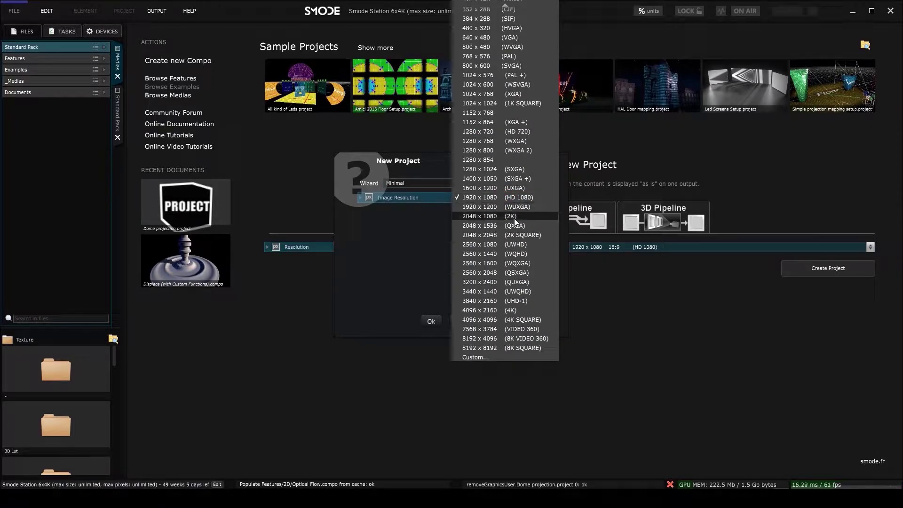
click(515, 218)
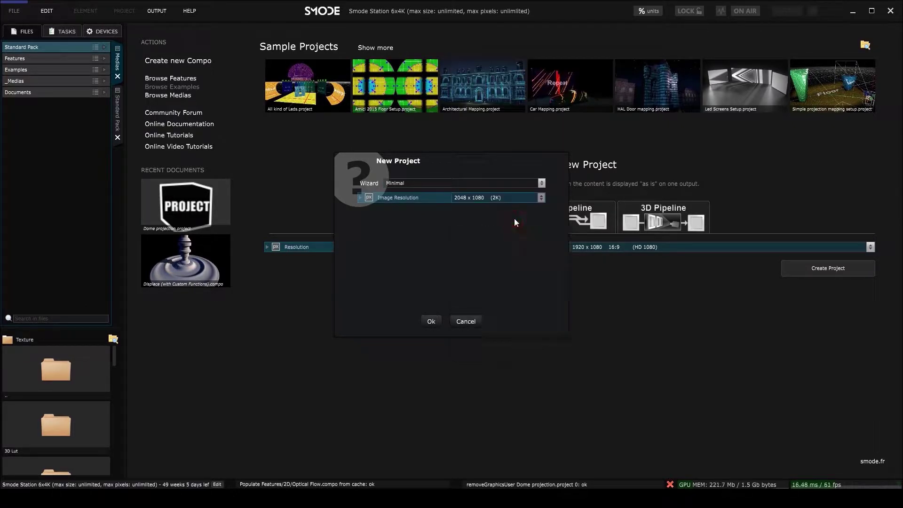
click(430, 324)
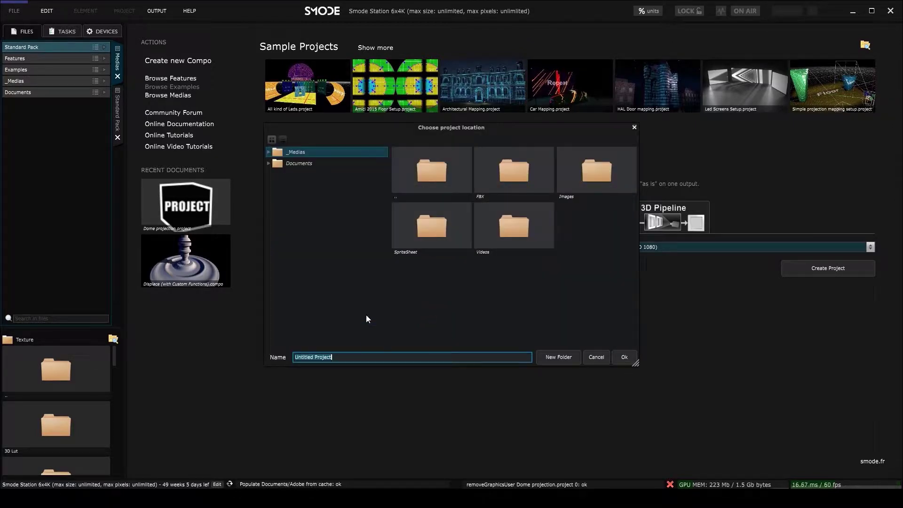
- Name the new project Dome projection 02 and create it in the Documents folder
click(298, 163)
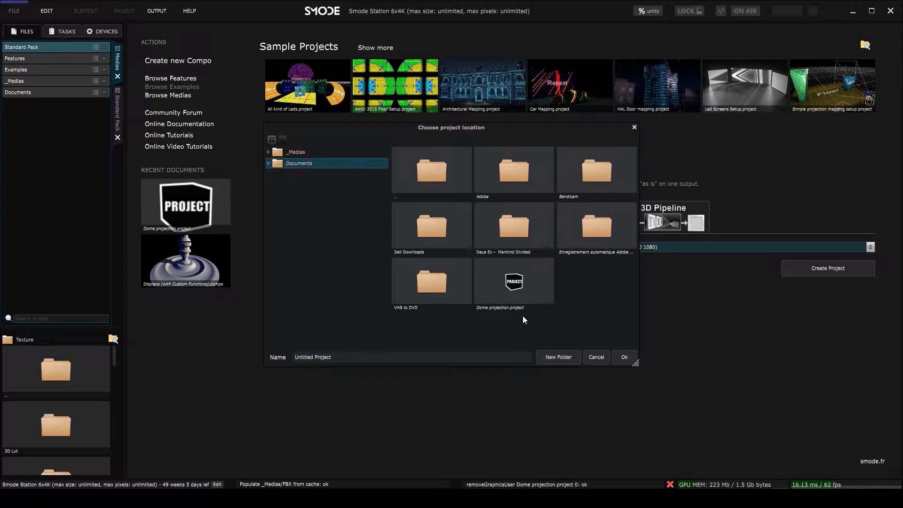
key(BackSpace)
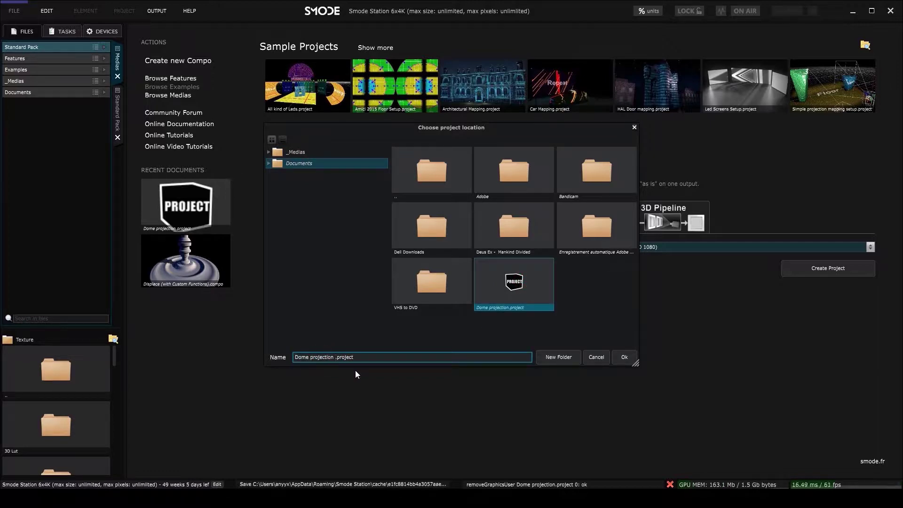
click(630, 357)
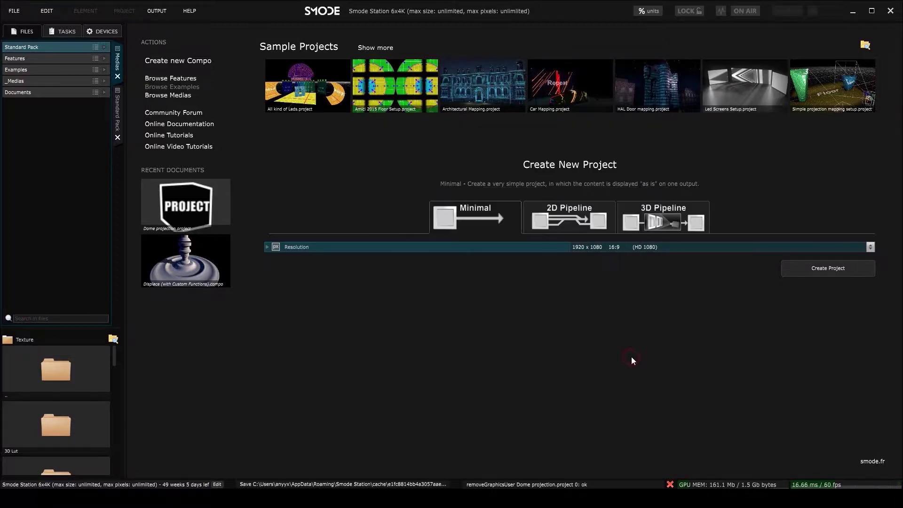
- Add the 07-Cheval-loop_HAPalpha.mov clip from the Videos folder of _Medias to the Master Scene
click(329, 395)
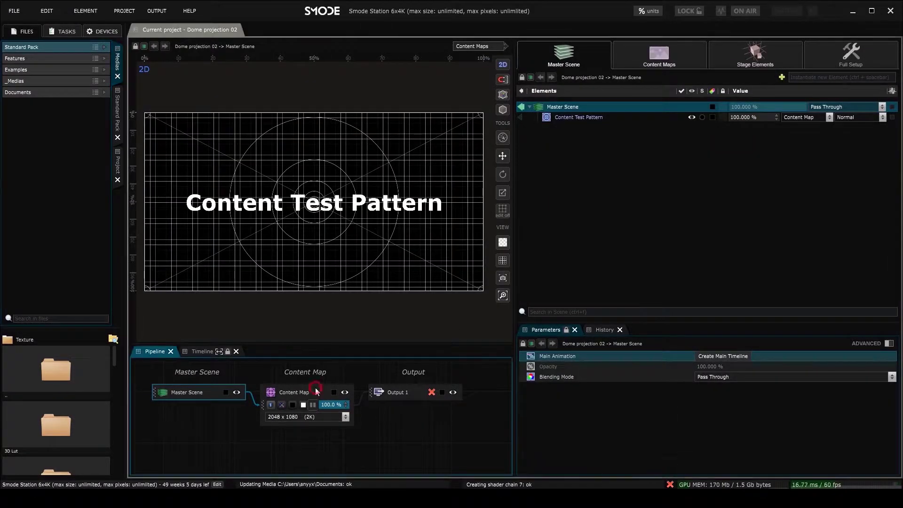
click(25, 81)
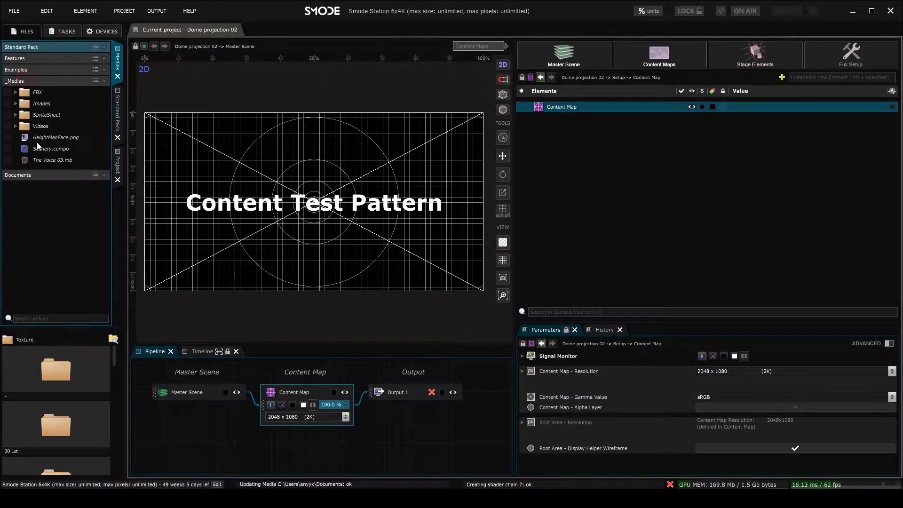
click(17, 125)
scroll(60, 381, down, 5)
scroll(61, 402, up, 2)
scroll(61, 421, down, 6)
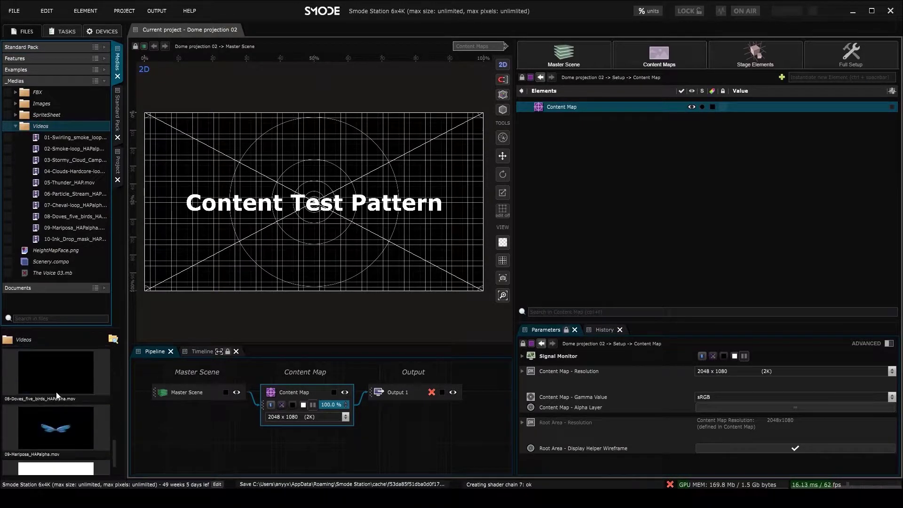
scroll(56, 418, up, 2)
drag(56, 415, 706, 156)
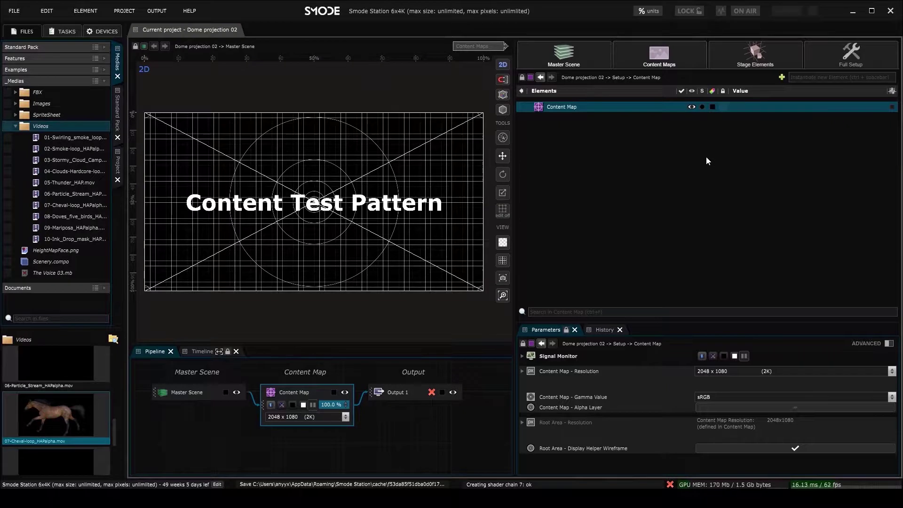
click(564, 44)
drag(63, 422, 625, 231)
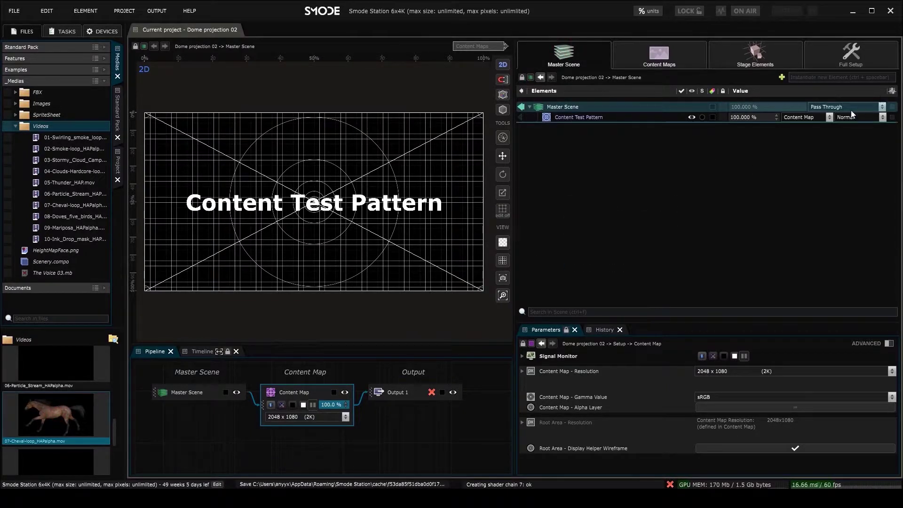
drag(859, 107, 859, 107)
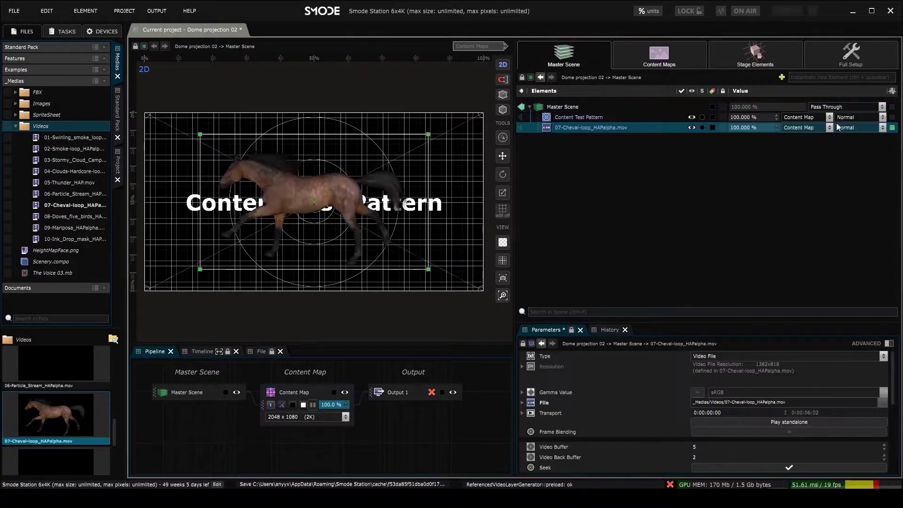
- Give the horse video a standalone player and shift the layer slightly upward in the viewport
click(776, 423)
drag(355, 211, 354, 195)
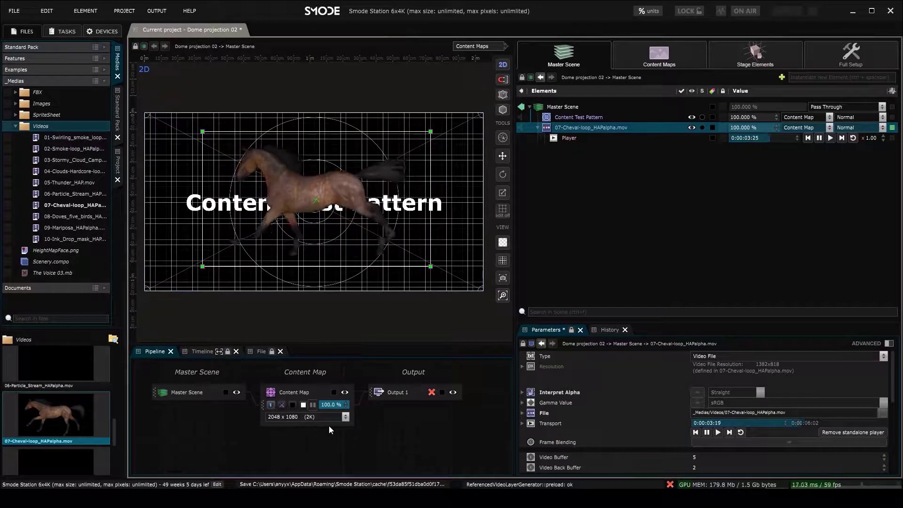
- Assign a green colour tag to the Content Map in the pipeline
click(334, 391)
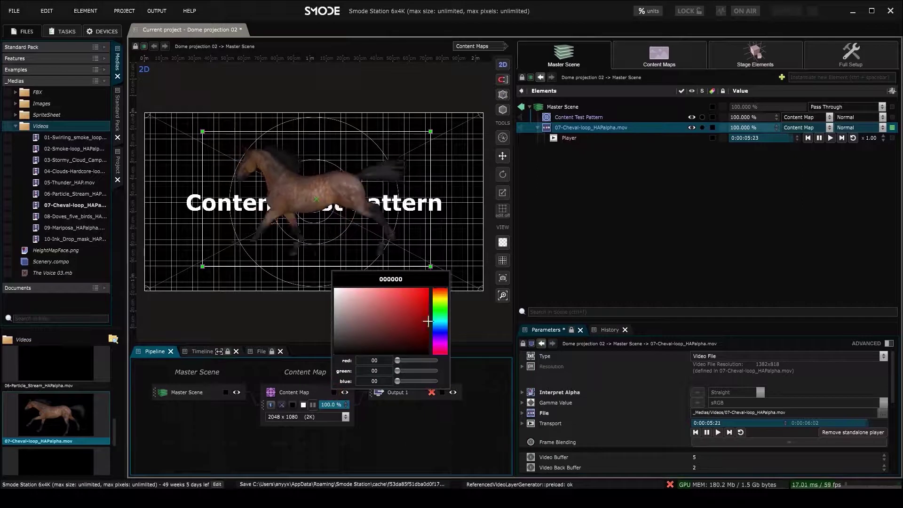
drag(421, 325, 470, 266)
click(334, 393)
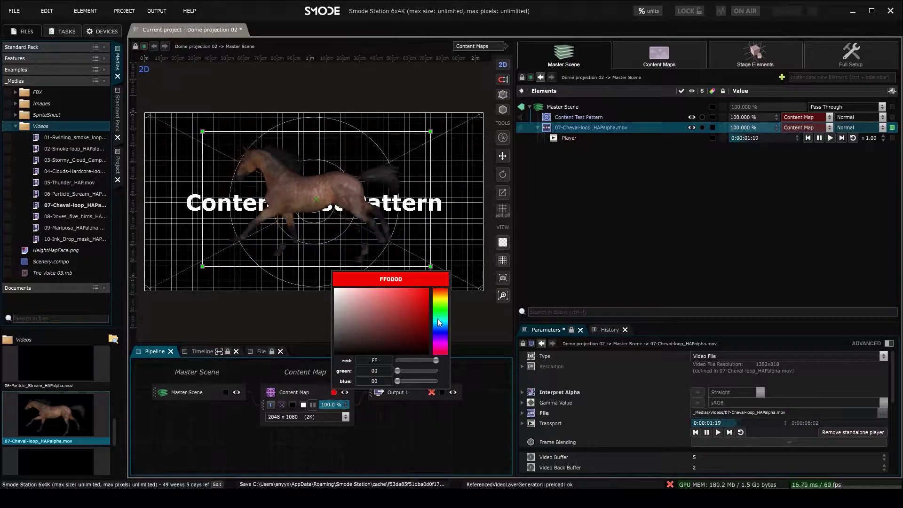
click(441, 312)
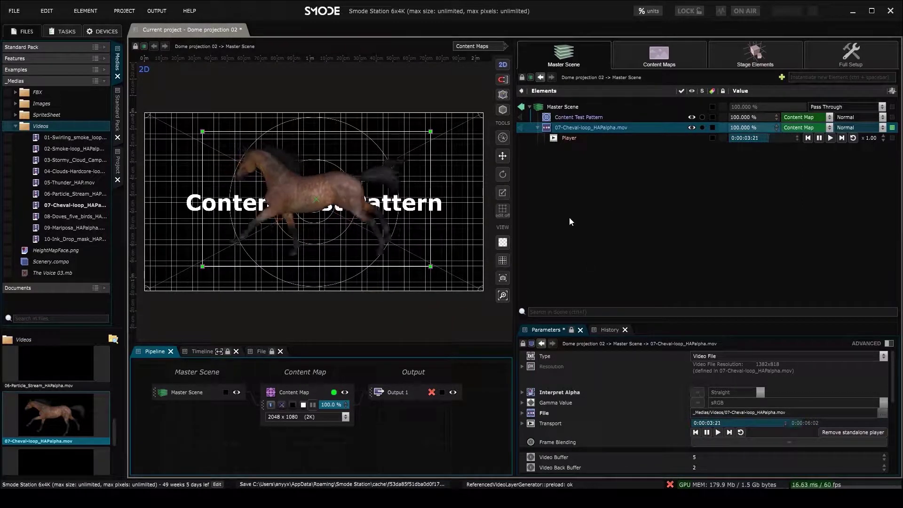
- Add a Full Dome Interior surface to the Stage with Content Map as its content
scroll(358, 273, down, 1)
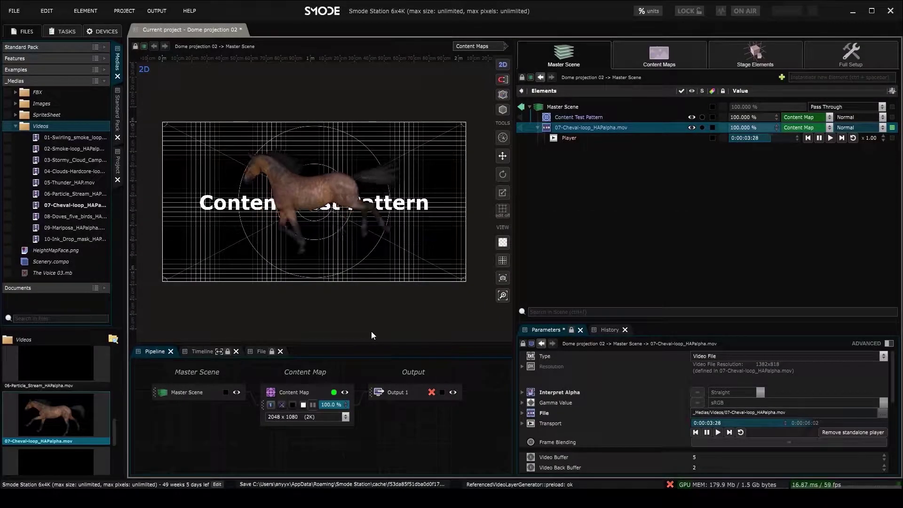
click(759, 55)
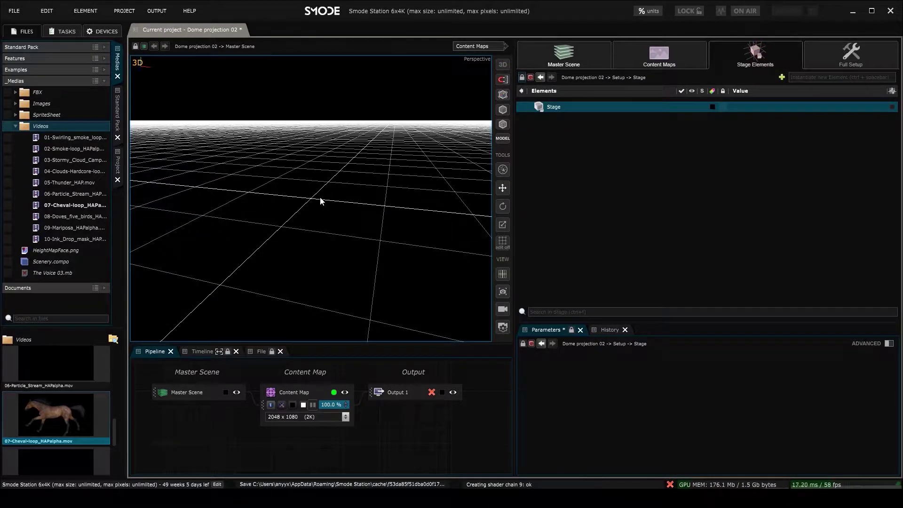
right_click(544, 133)
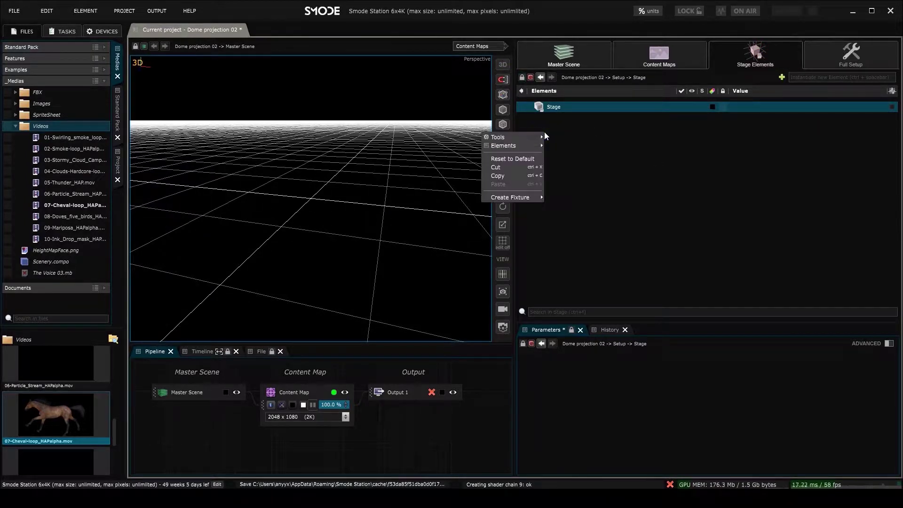
mouse_move(525, 145)
mouse_move(610, 146)
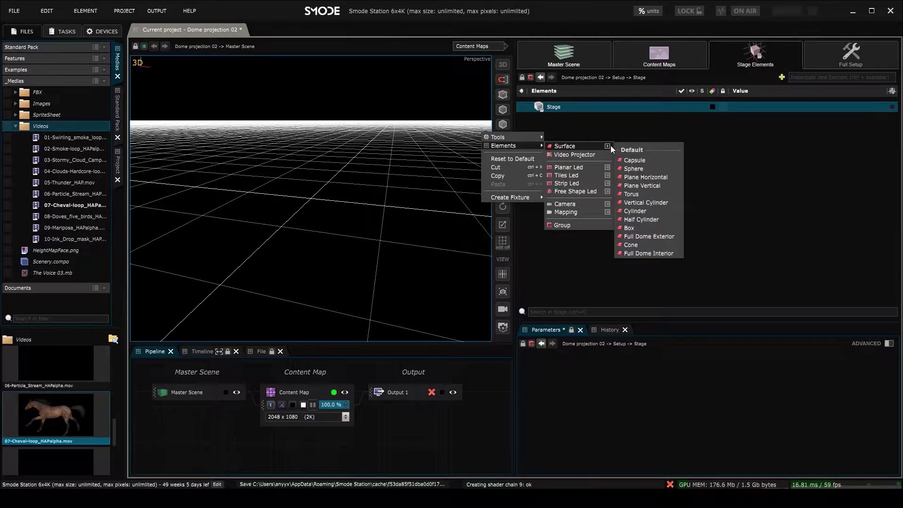
click(663, 254)
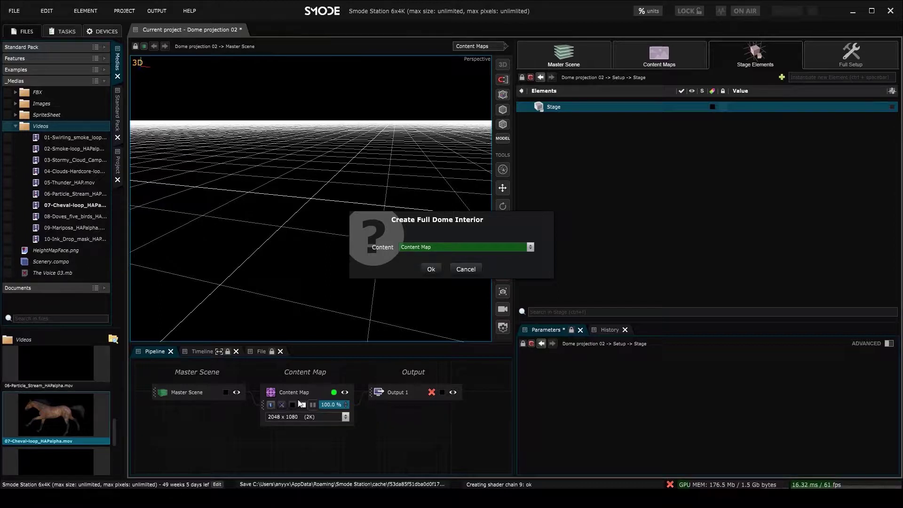
click(434, 269)
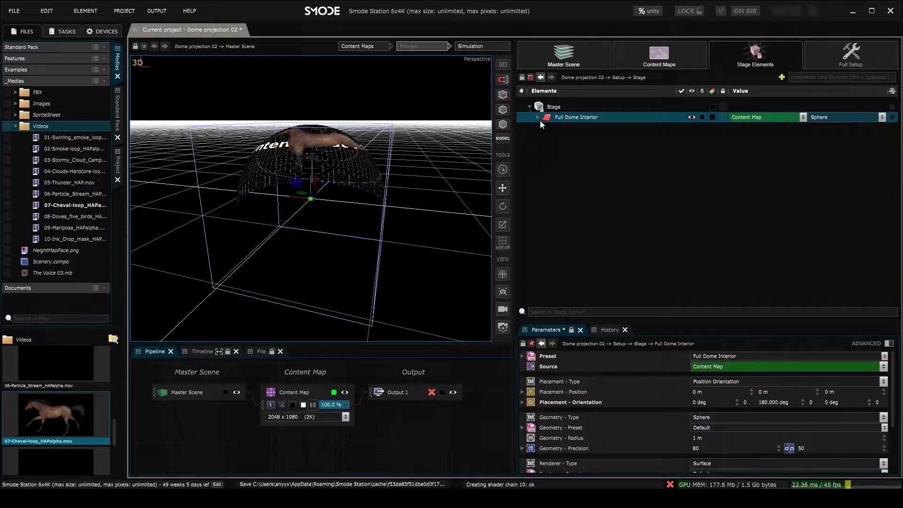
- Inspect the dome's sub-elements and examine how the content wraps its interior from different angles
click(538, 117)
scroll(379, 187, up, 3)
middle_drag(360, 174, 363, 232)
alt+drag(264, 221, 244, 184)
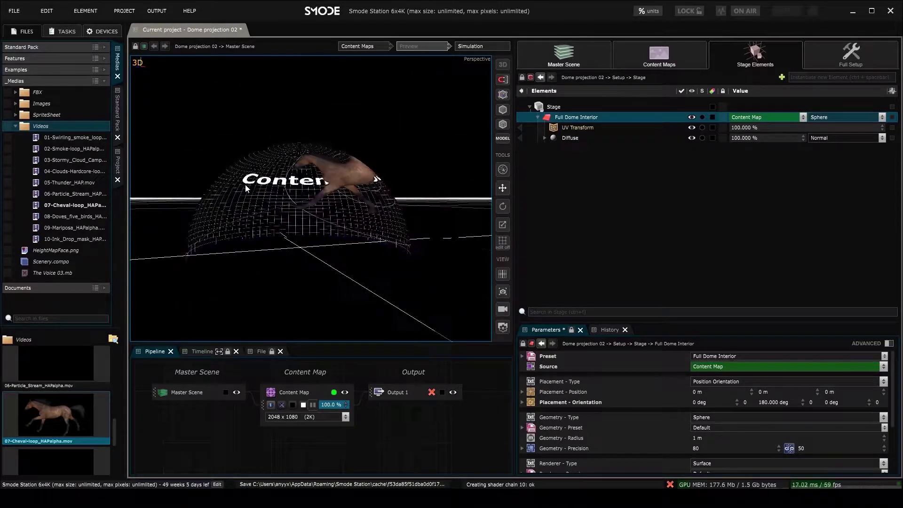
drag(346, 195, 414, 202)
click(537, 117)
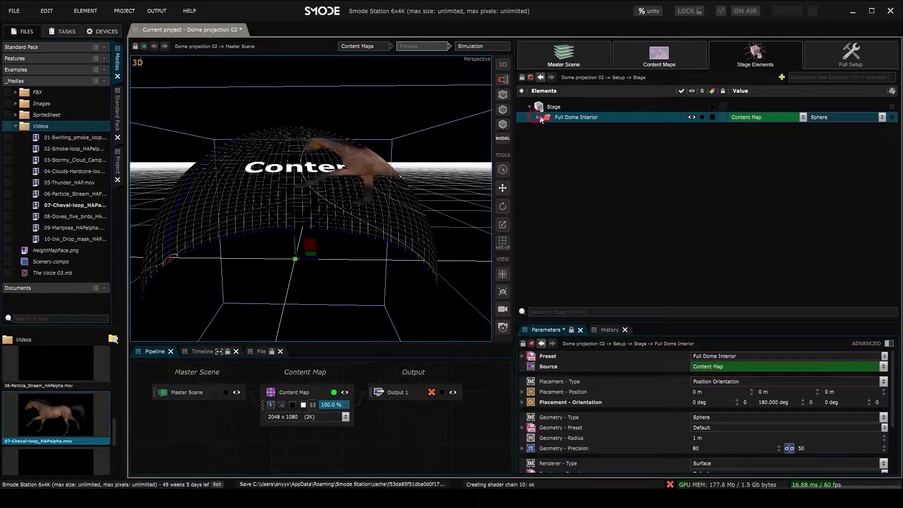
- Try the Front renderer side on the dome and return it to Back
drag(662, 323, 654, 196)
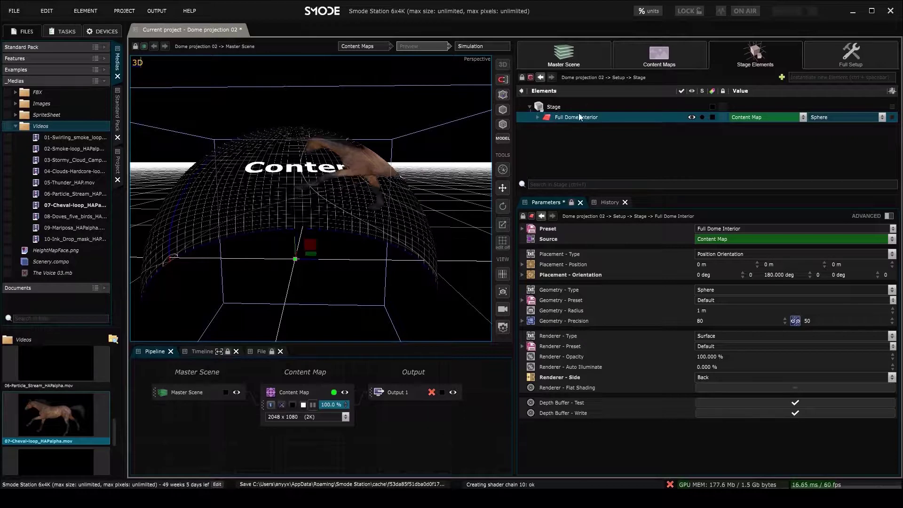
click(547, 377)
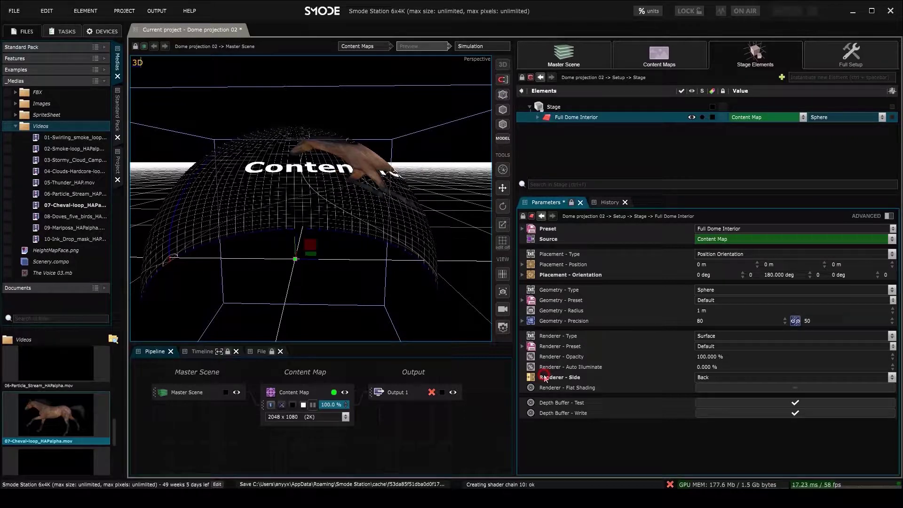
click(725, 377)
click(718, 388)
click(715, 376)
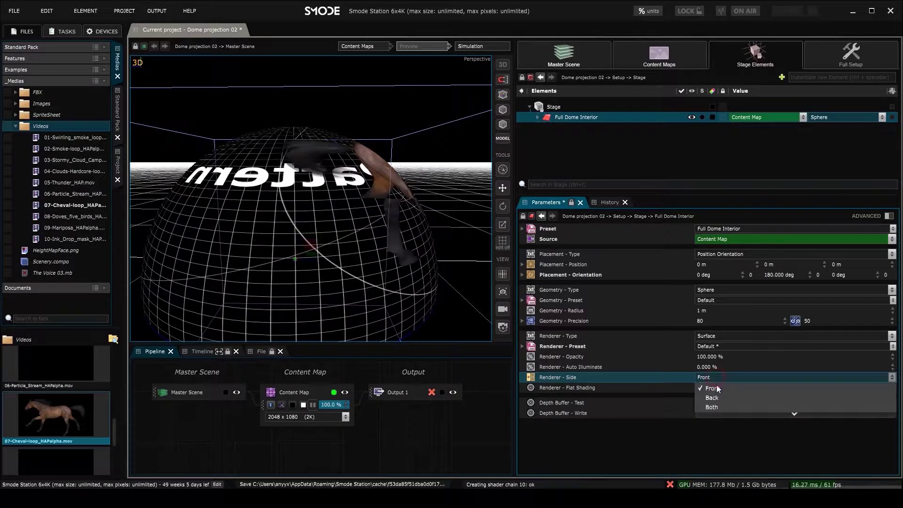
click(719, 397)
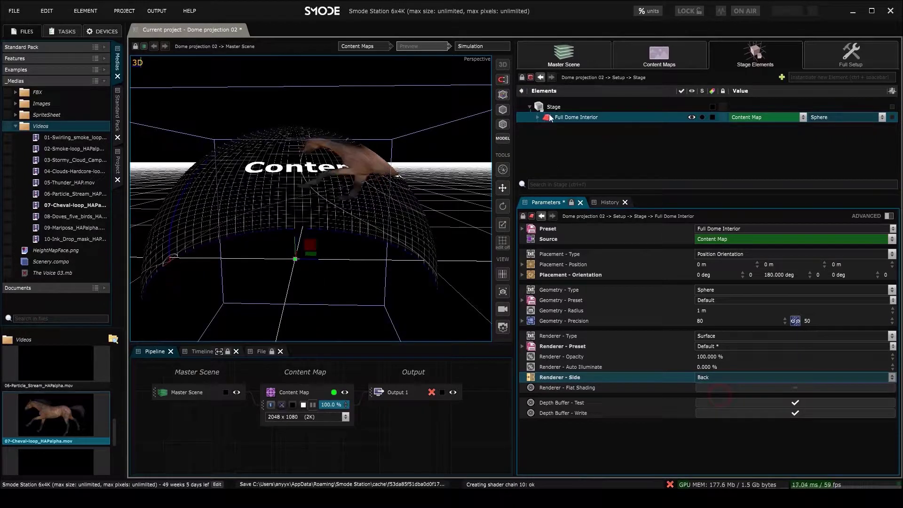
- Set the Full Dome Interior's geometry radius to 3 m
middle_drag(379, 219, 393, 199)
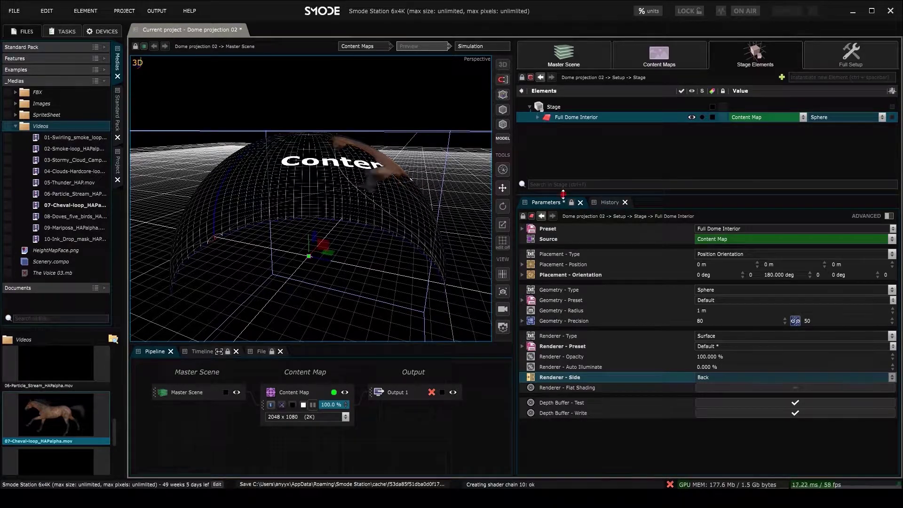
drag(563, 194, 563, 205)
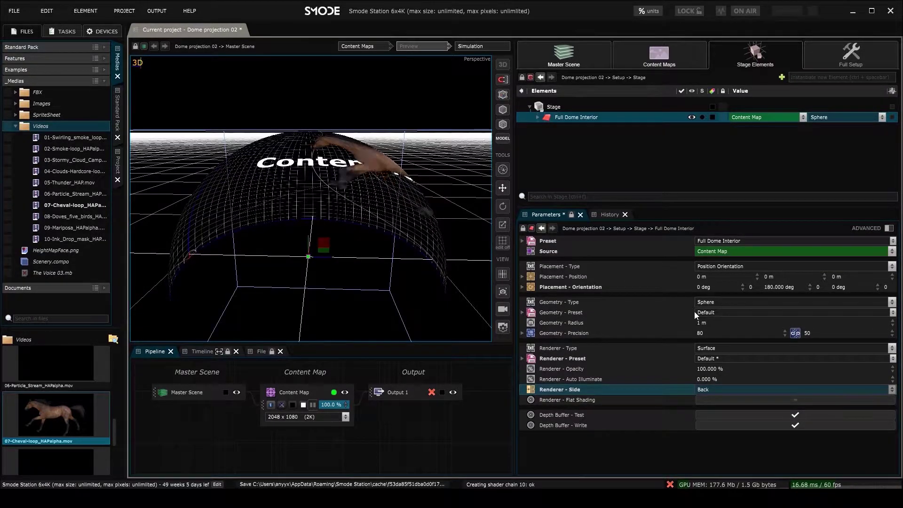
double_click(706, 323)
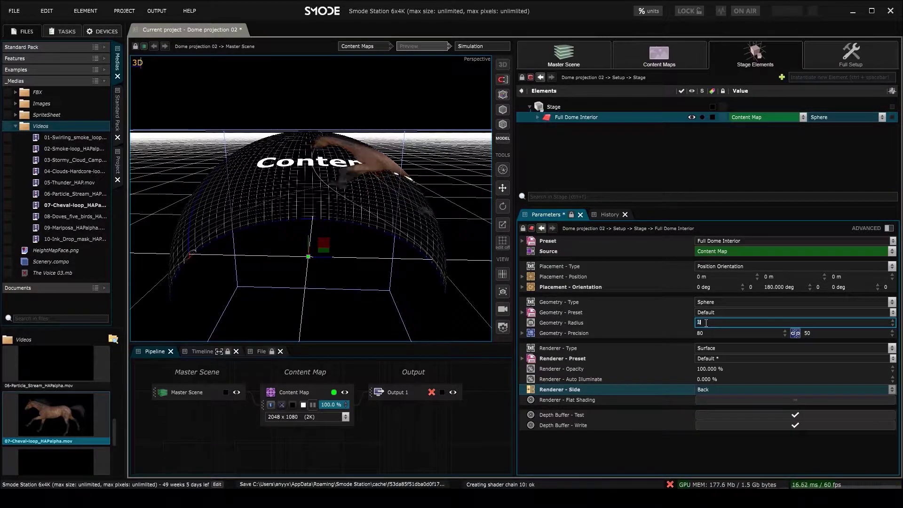
text(3)
key(Return)
scroll(363, 160, down, 5)
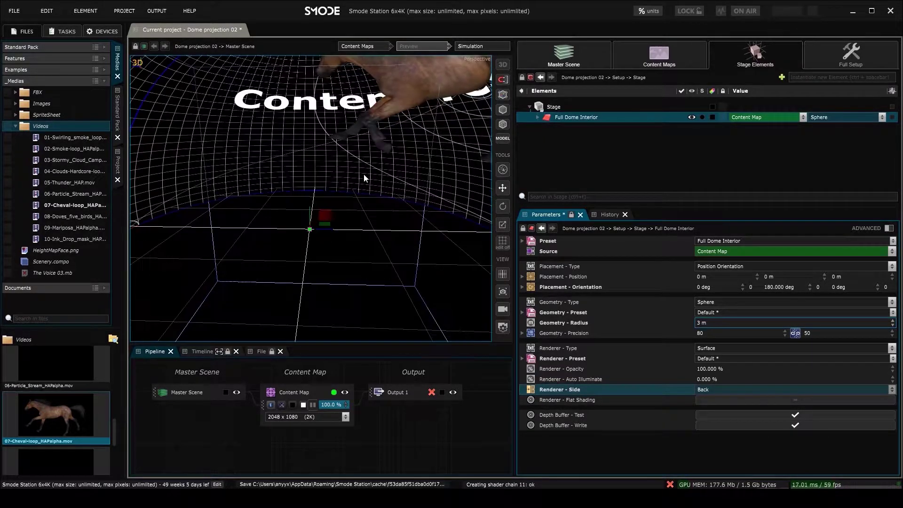
middle_drag(364, 192, 471, 199)
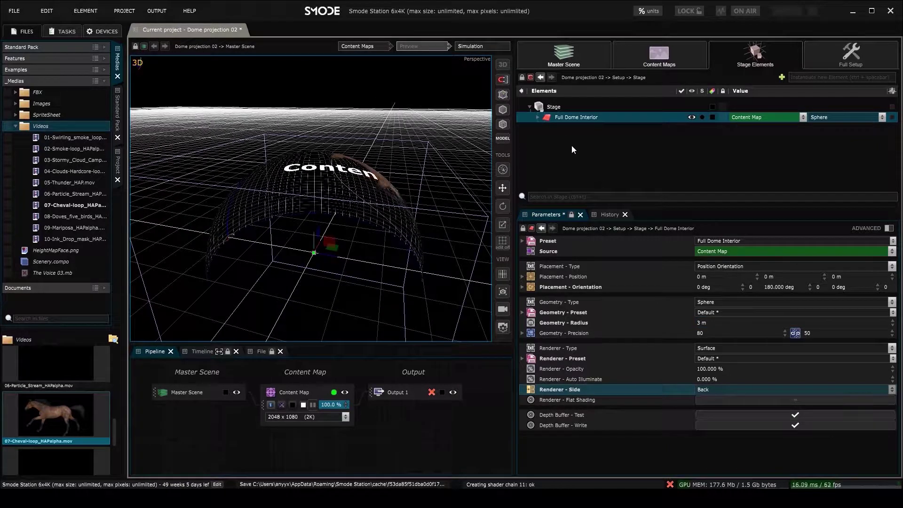
- Add a second surface to the Stage with Content Map as its content and name it dome
right_click(546, 137)
mouse_move(535, 141)
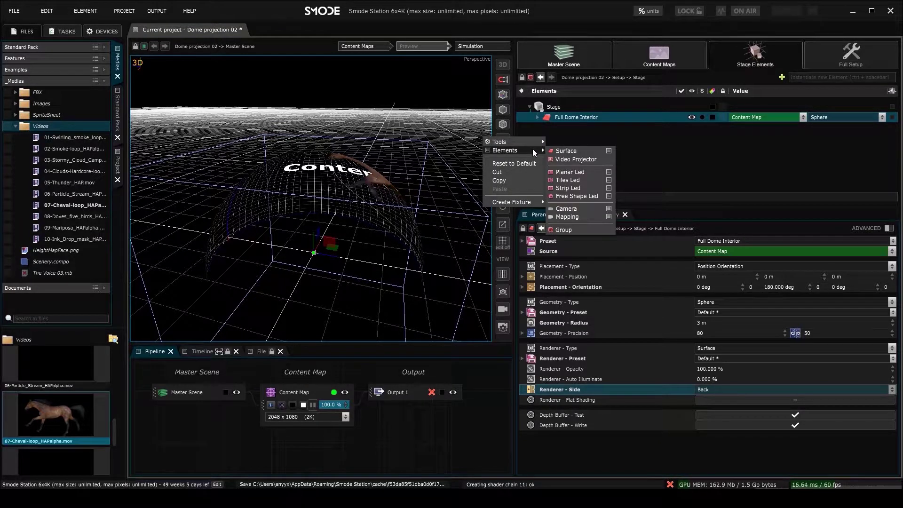
click(570, 151)
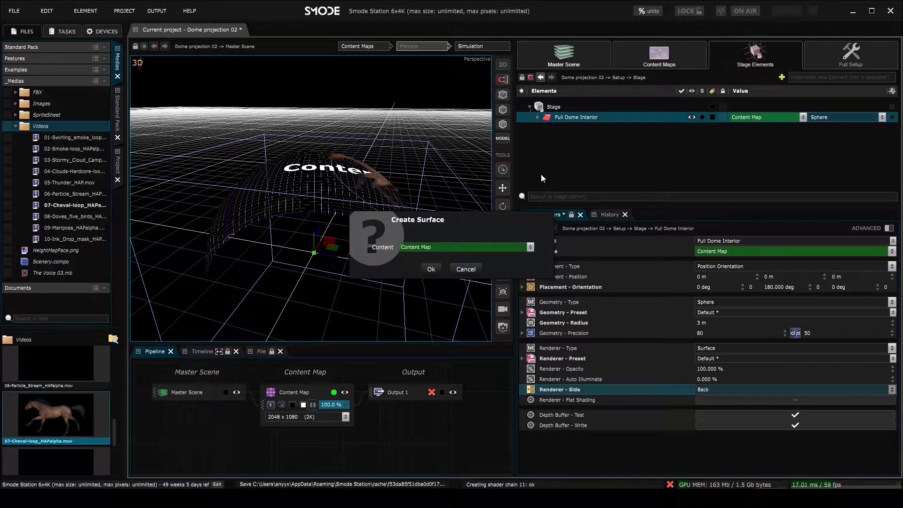
click(431, 269)
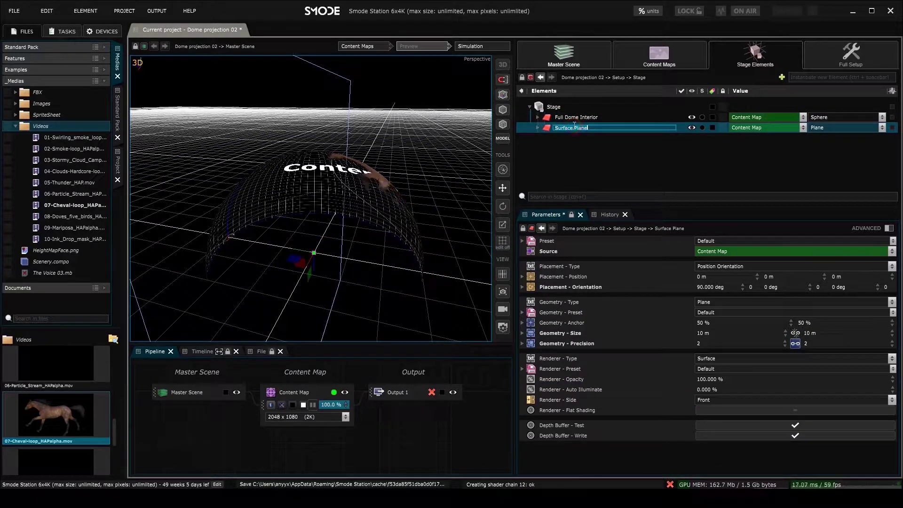
key(Return)
scroll(366, 131, up, 5)
middle_drag(365, 131, 314, 170)
scroll(373, 166, down, 5)
scroll(322, 190, down, 4)
scroll(336, 192, up, 3)
scroll(314, 171, up, 2)
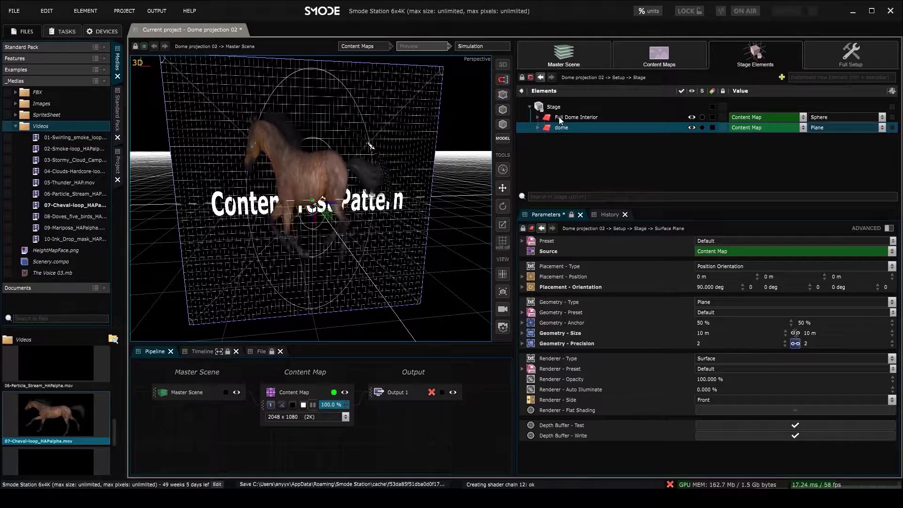
- Set the dome surface's geometry type to Sphere and its first orientation angle to 0 deg
click(561, 301)
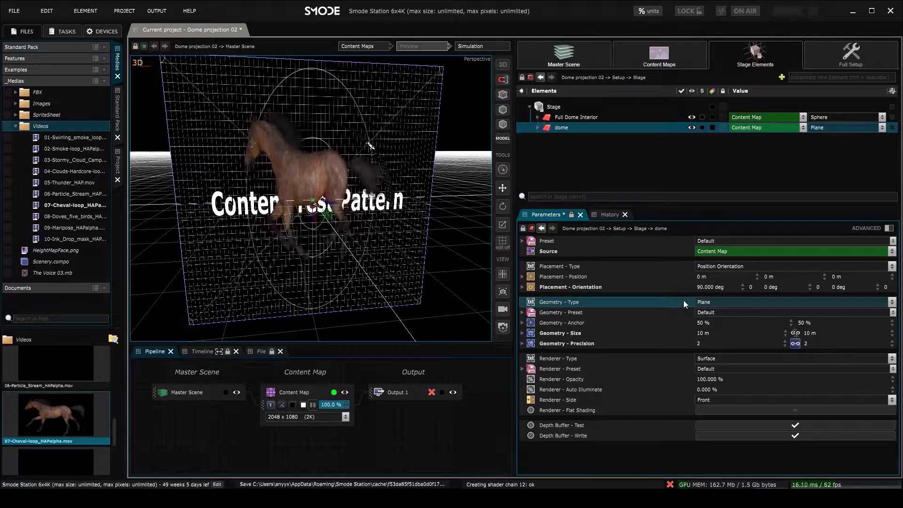
click(720, 303)
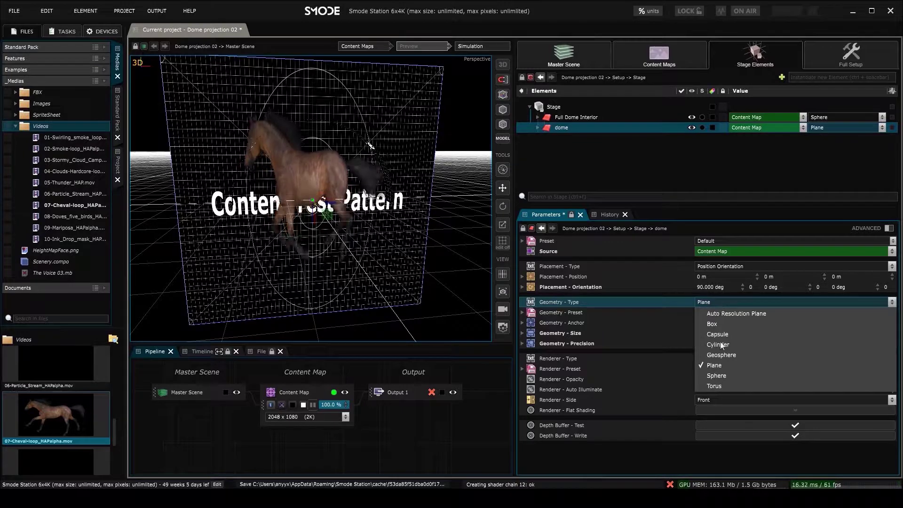
click(718, 375)
drag(381, 228, 310, 287)
scroll(309, 183, up, 3)
drag(316, 202, 377, 160)
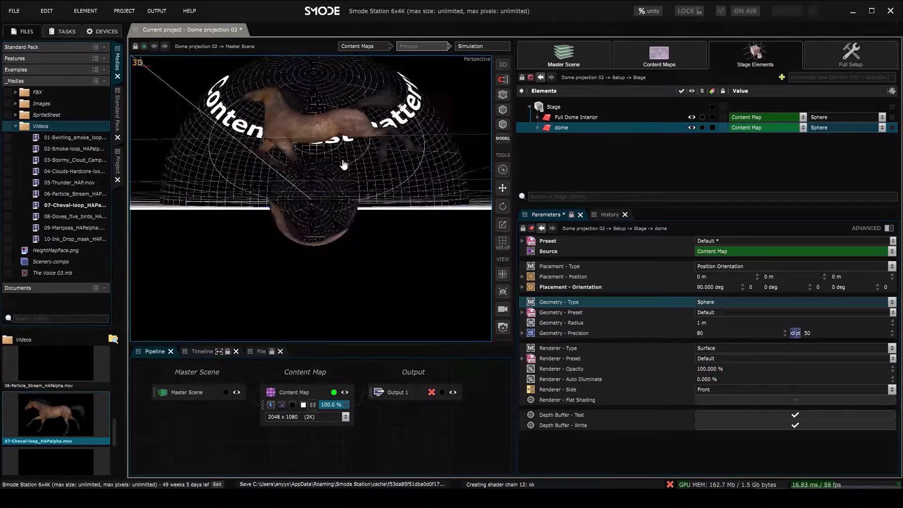
double_click(719, 286)
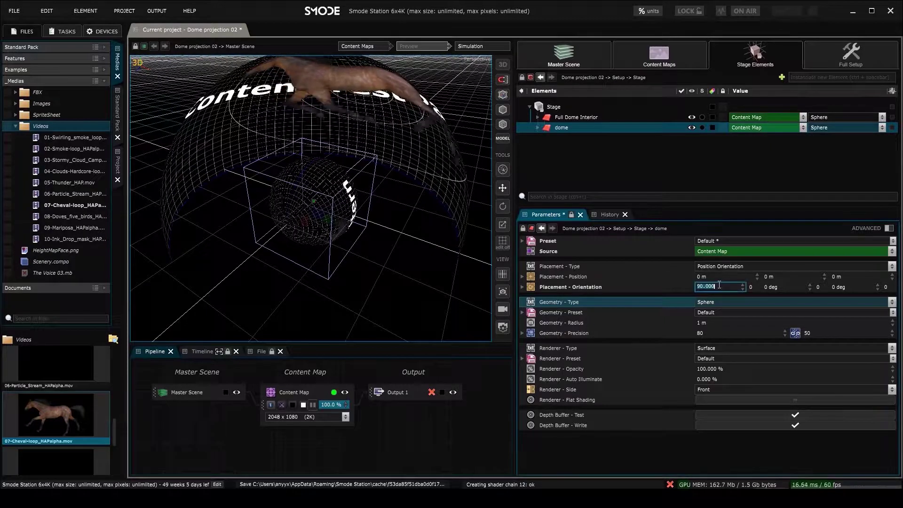
text(0)
key(Return)
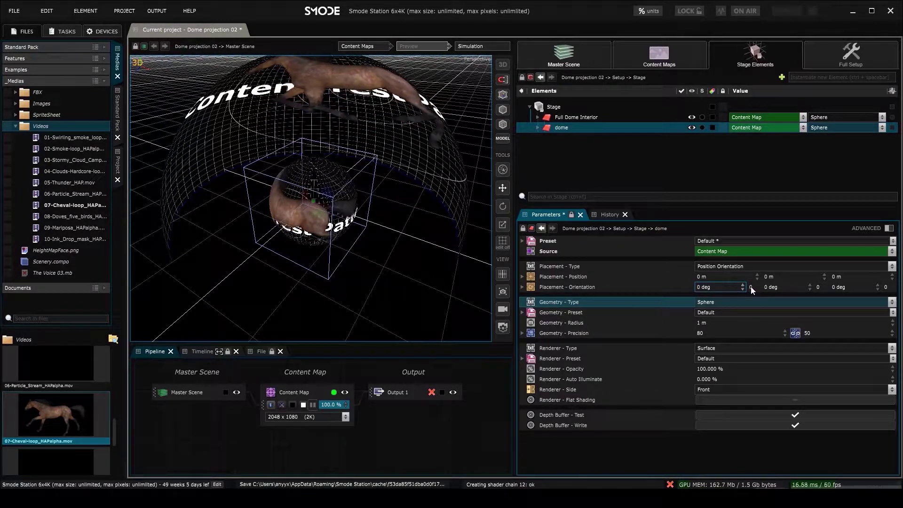
- Show the dome's advanced parameters and set the maximum longitude slice to 71.3 % and the maximum latitude slice to 49.7 %
click(888, 229)
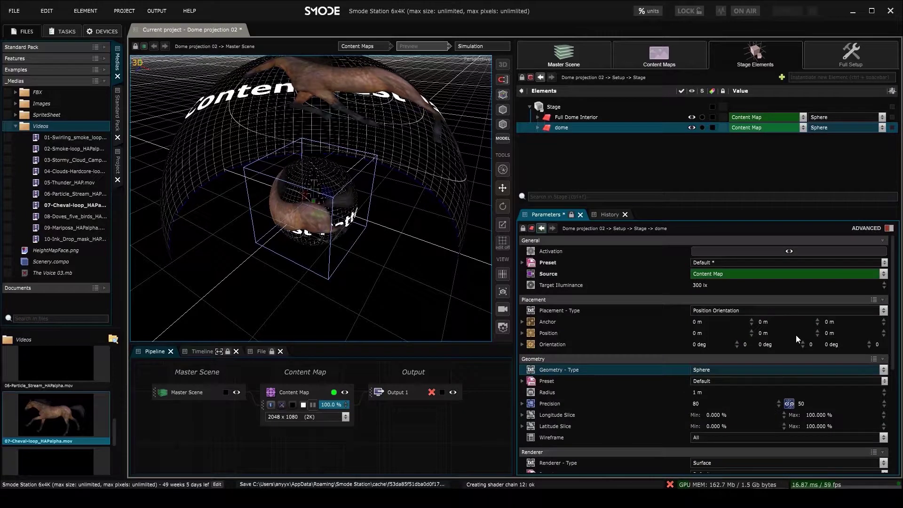
click(545, 404)
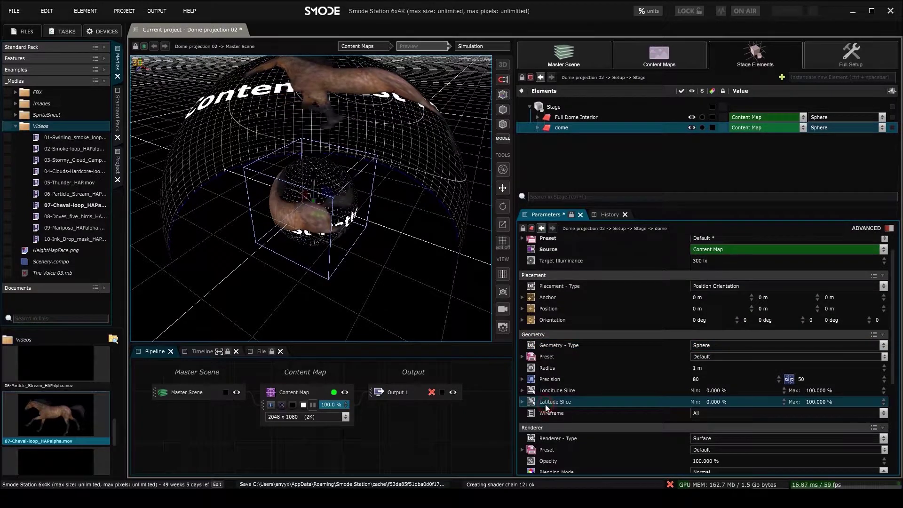
click(551, 392)
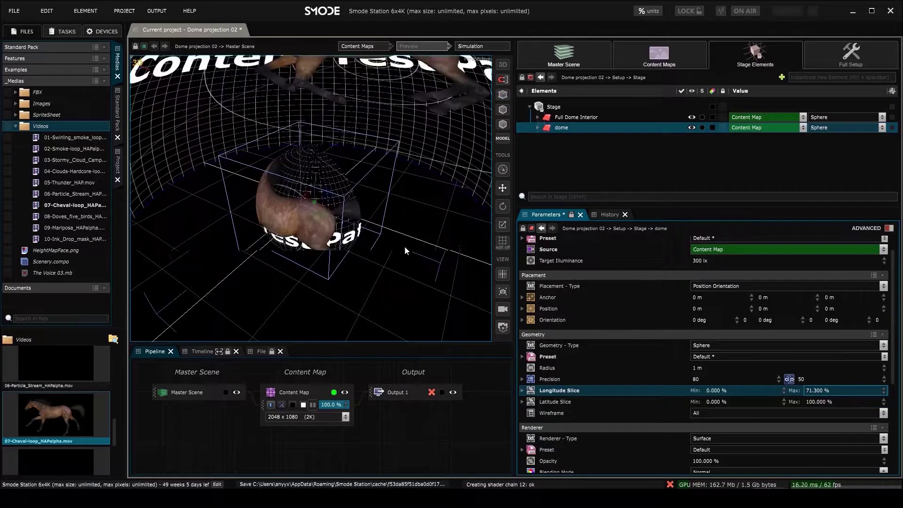
middle_drag(405, 247, 381, 223)
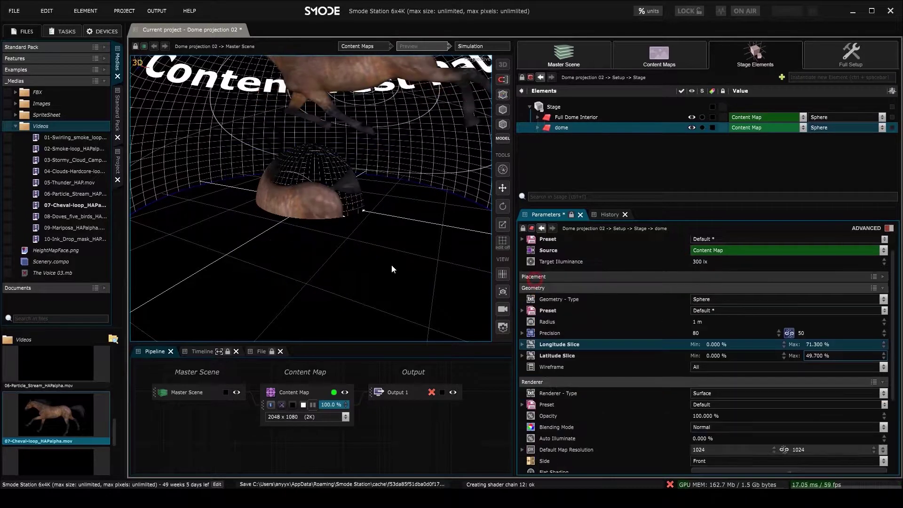
middle_drag(361, 238, 325, 220)
scroll(325, 220, down, 5)
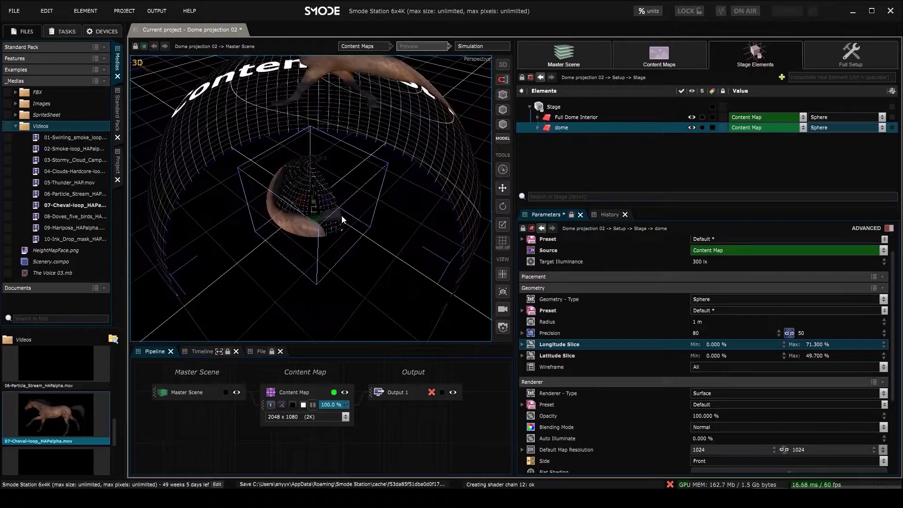
- Compare the sub-elements of both dome surfaces and examine the UV Transform settings of the Full Dome Interior
click(538, 128)
middle_drag(228, 263, 279, 229)
scroll(275, 197, up, 3)
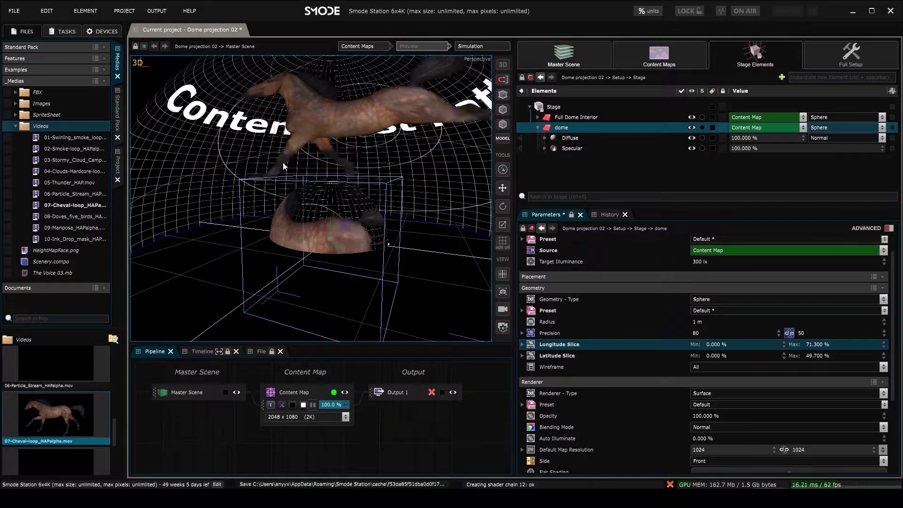
scroll(276, 206, down, 2)
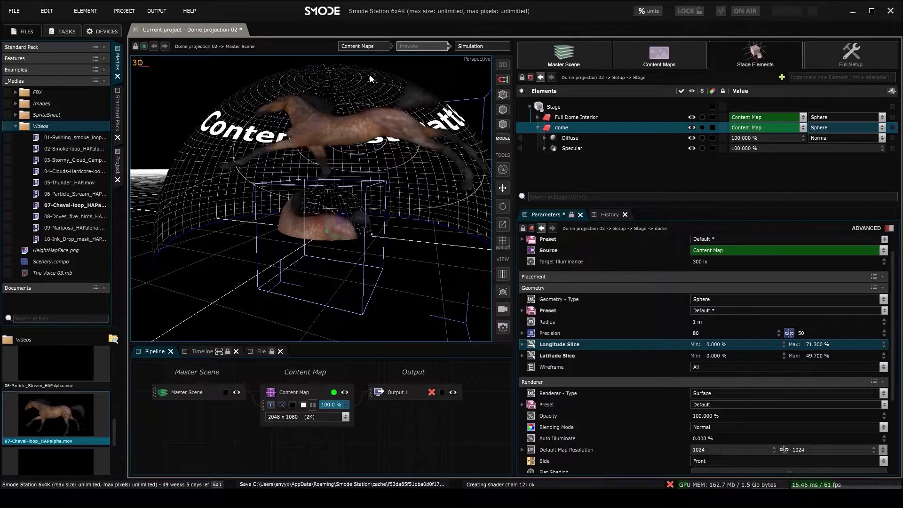
middle_drag(269, 142, 301, 166)
click(561, 118)
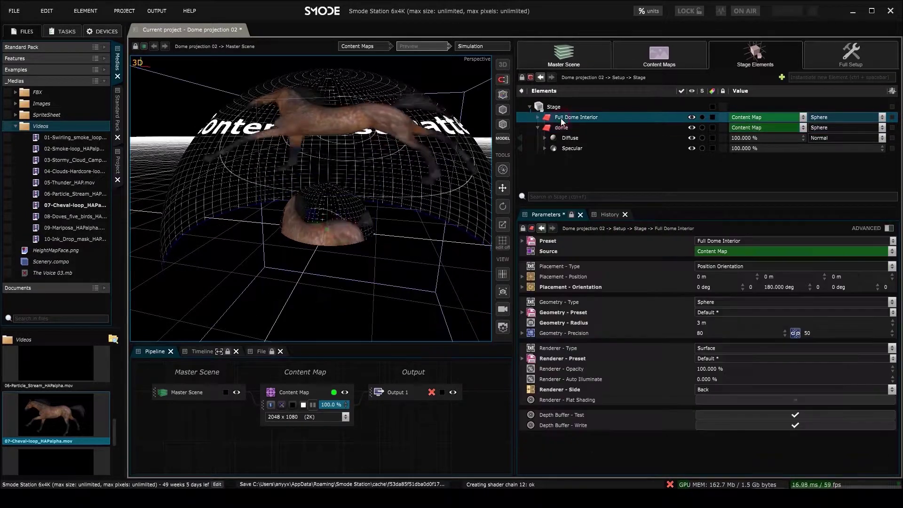
click(562, 127)
click(538, 118)
click(567, 130)
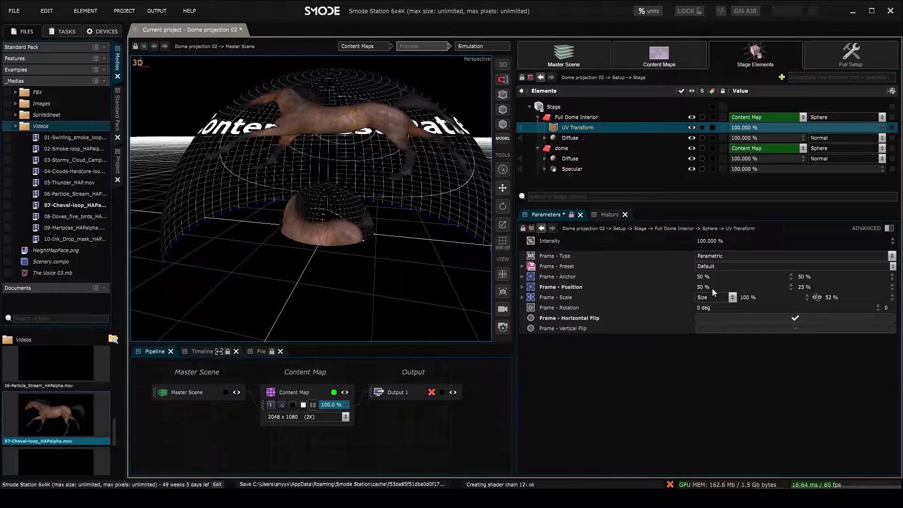
scroll(323, 230, up, 3)
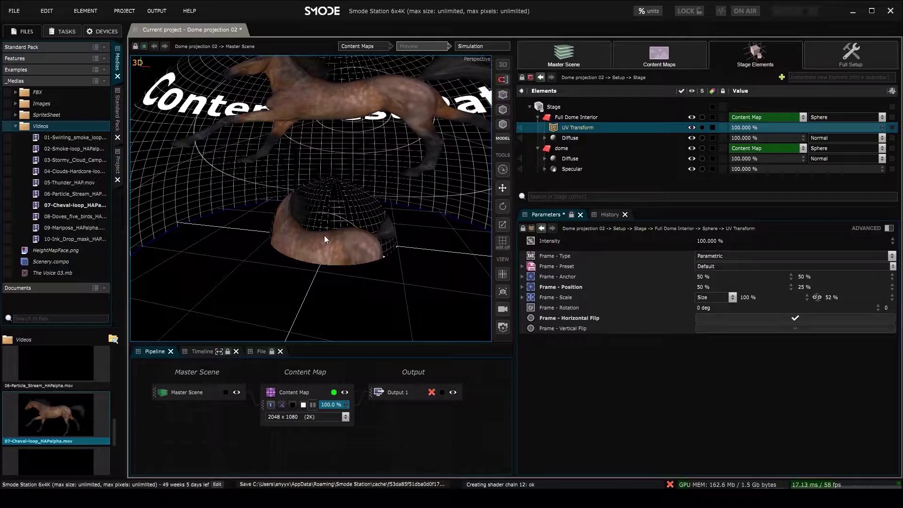
middle_drag(317, 241, 303, 208)
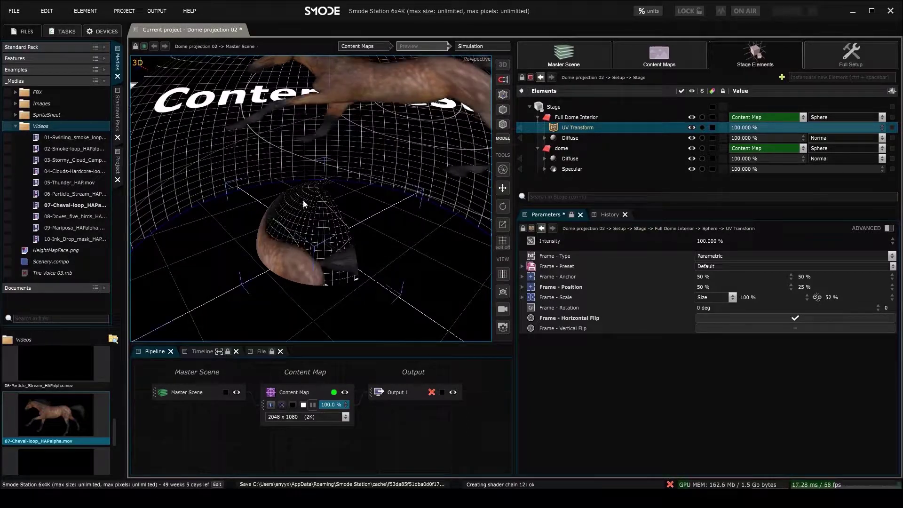
middle_drag(292, 254, 335, 244)
- Add a UV Transform modifier to the dome surface
click(562, 148)
right_click(563, 149)
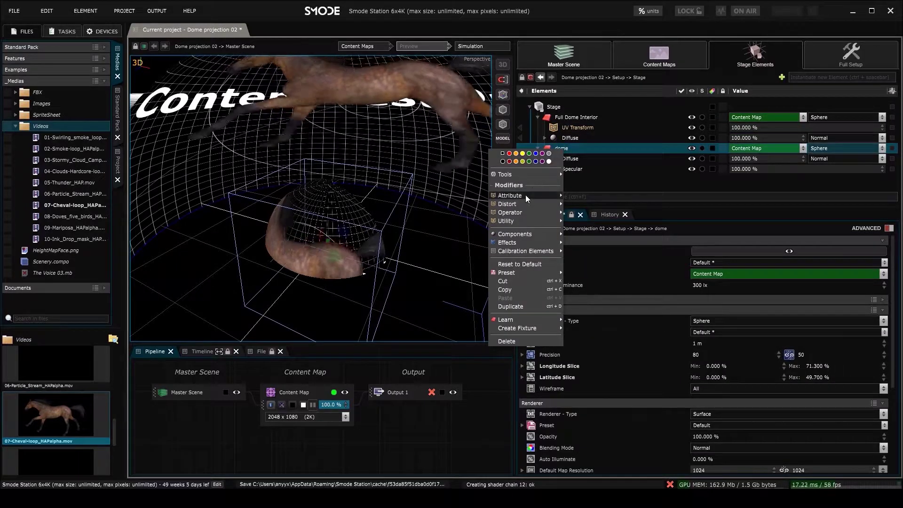
mouse_move(526, 194)
click(603, 290)
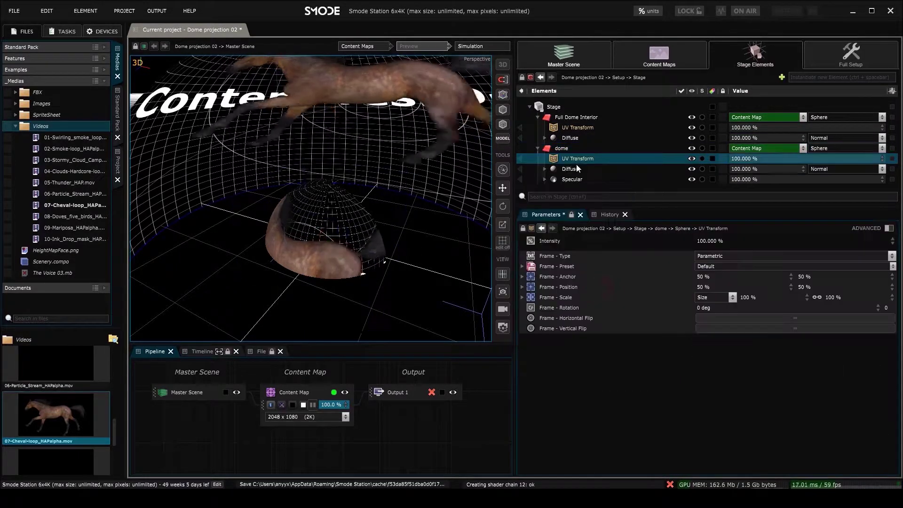
- Set the vertical frame position to 25 % and the vertical frame scale to 50 % in the dome's UV Transform
click(575, 128)
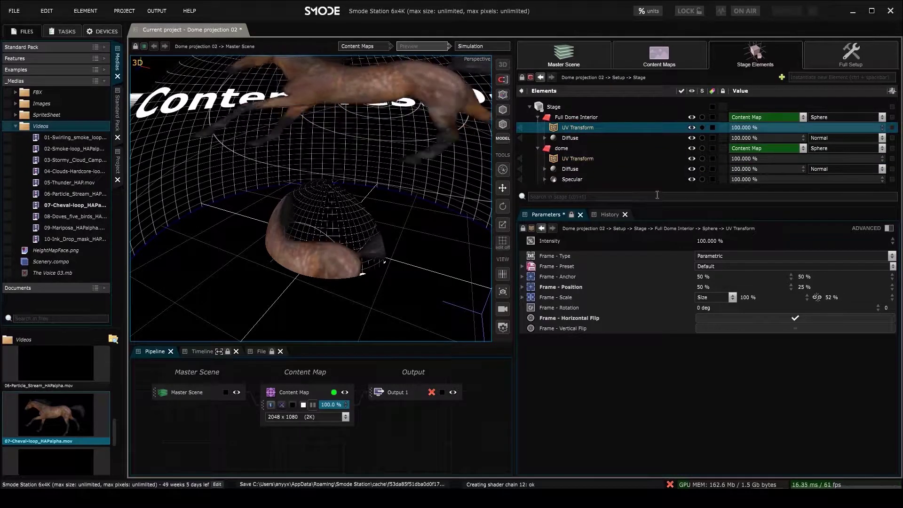
click(578, 159)
double_click(812, 287)
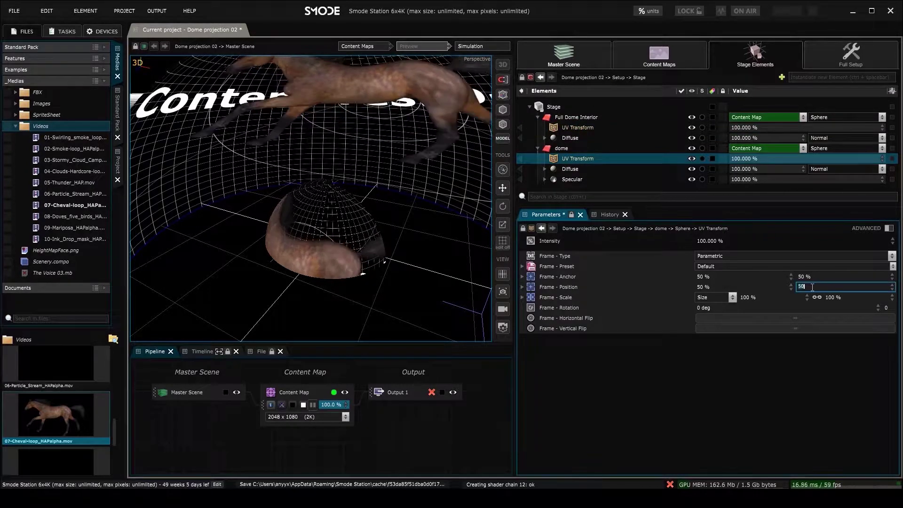
text(25)
key(Return)
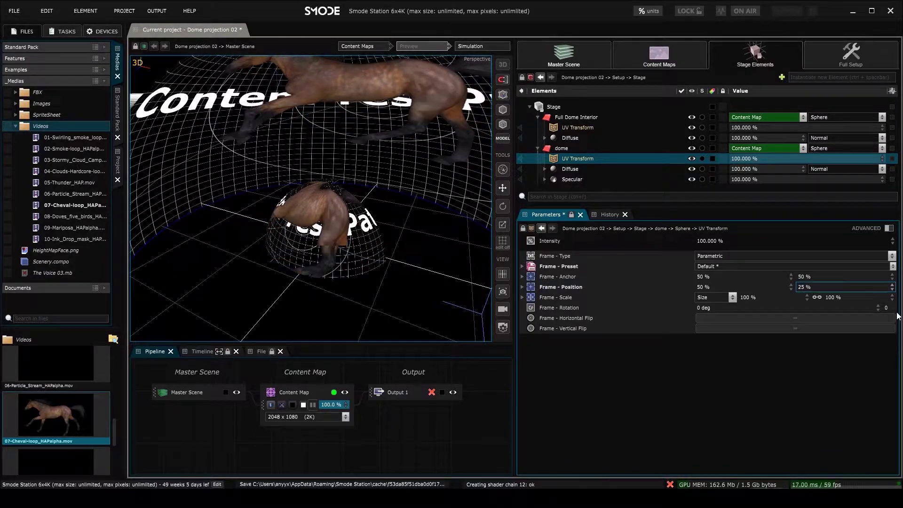
double_click(834, 298)
text(50)
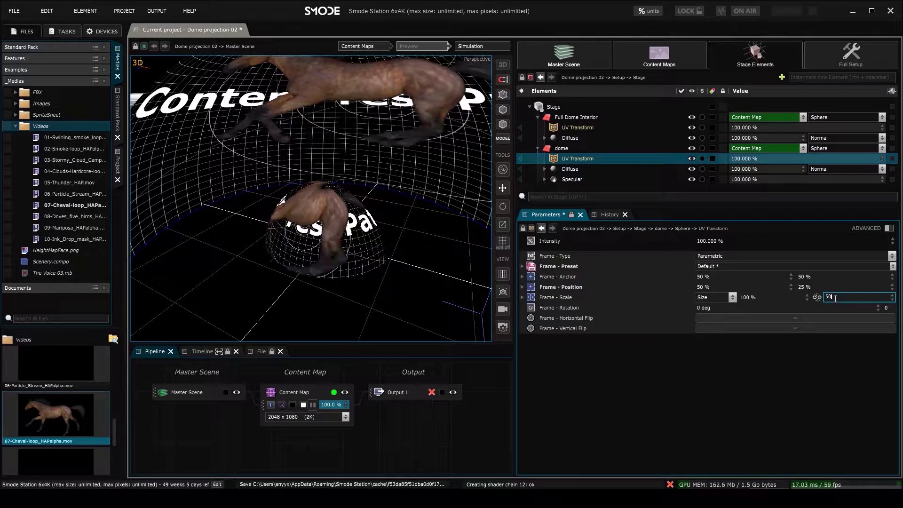
key(Return)
middle_drag(376, 242, 330, 222)
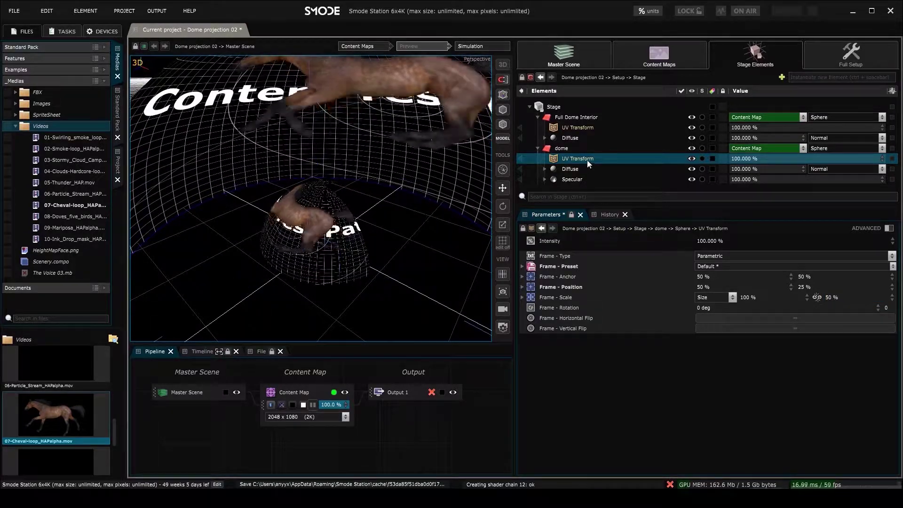
- Delete the dome surface from the Stage and collapse the Full Dome Interior's sub-elements
click(562, 148)
key(Return)
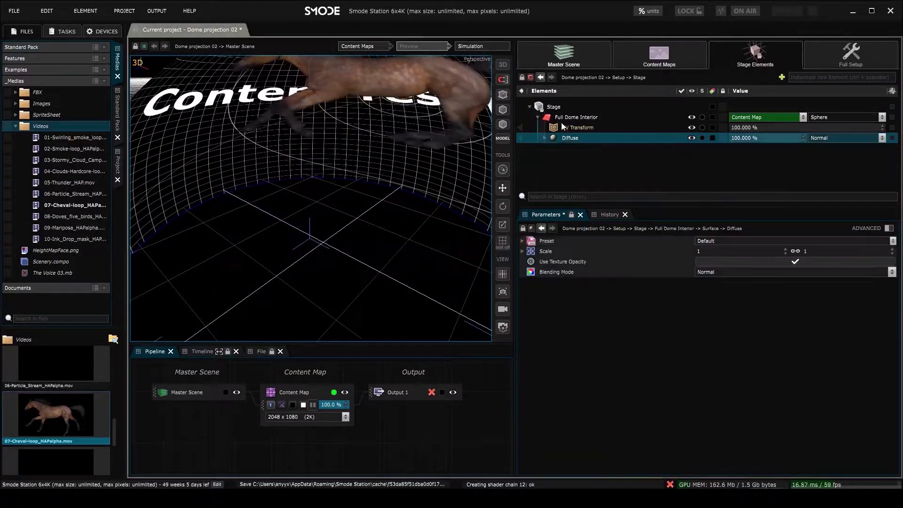
click(566, 119)
scroll(316, 250, down, 3)
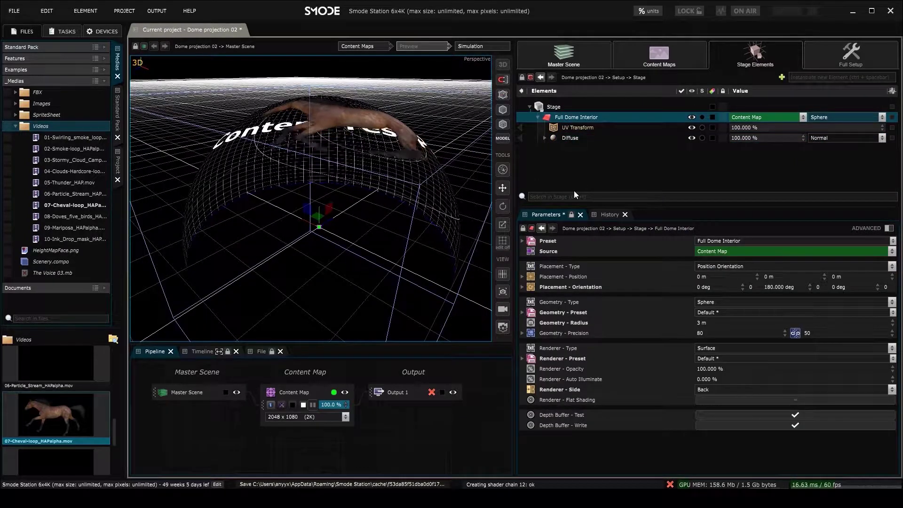
click(538, 119)
- Save the project and add a Video Projector to the Stage with Full Dome Interior as its viewed surface
middle_drag(303, 193, 402, 206)
drag(402, 205, 337, 148)
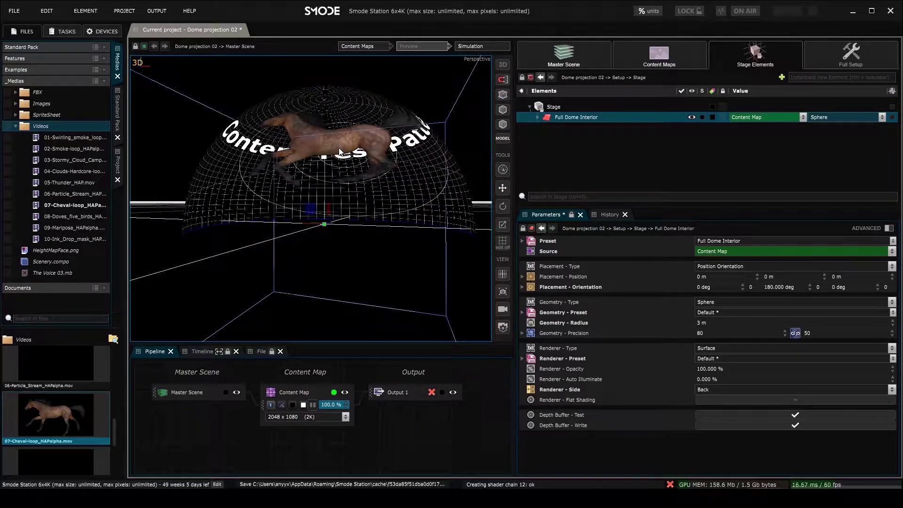
drag(340, 155, 352, 189)
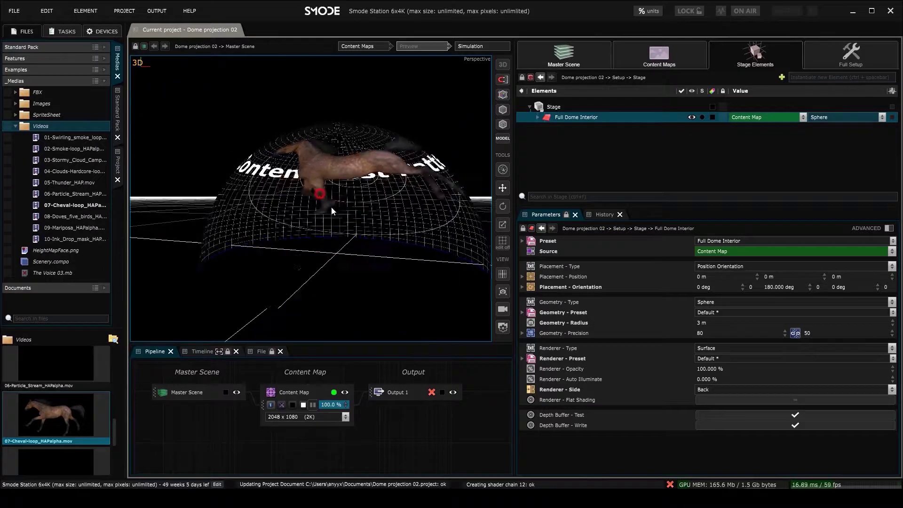
drag(331, 208, 365, 197)
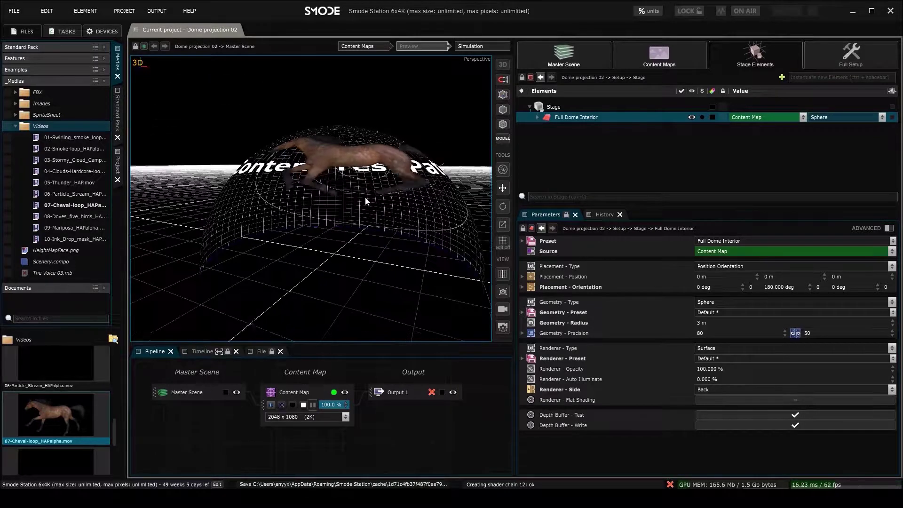
right_click(558, 137)
mouse_move(536, 144)
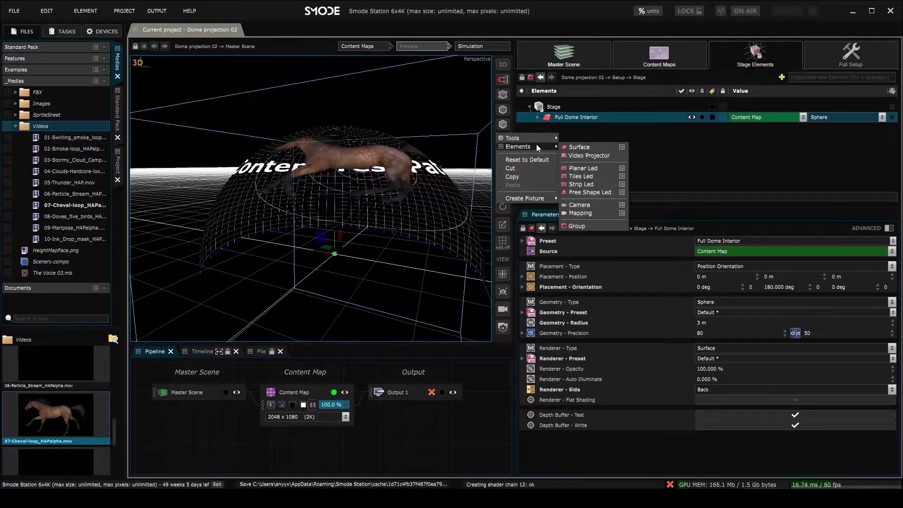
click(588, 155)
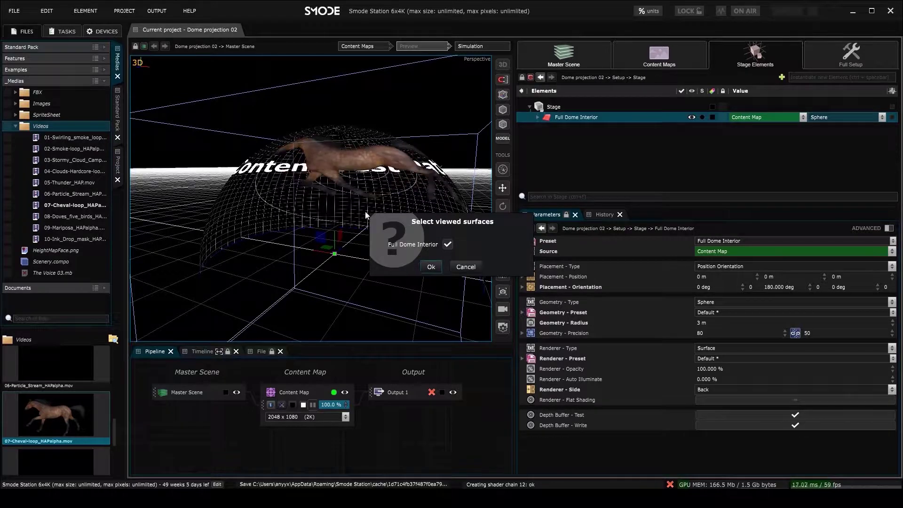
click(431, 266)
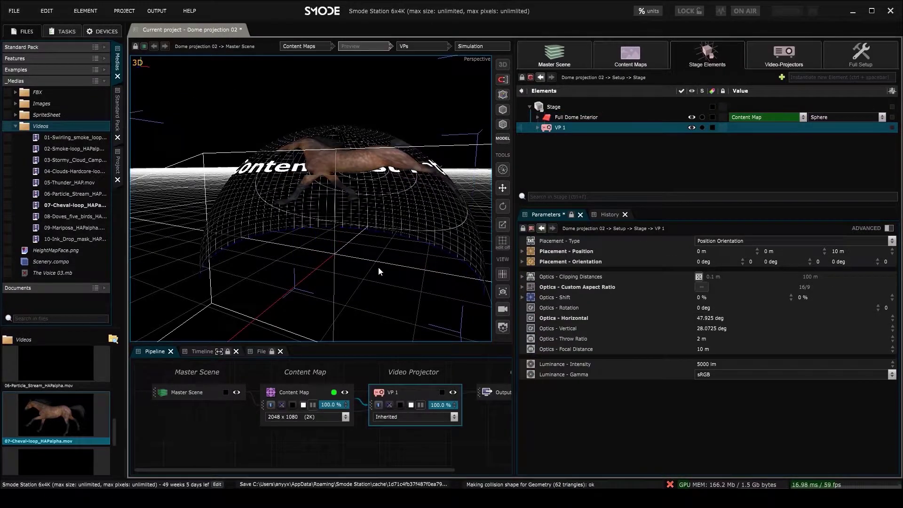
- Set the third position value of the VP 1 projector to 0 m to place it at the dome's centre
scroll(359, 264, down, 3)
scroll(332, 217, down, 2)
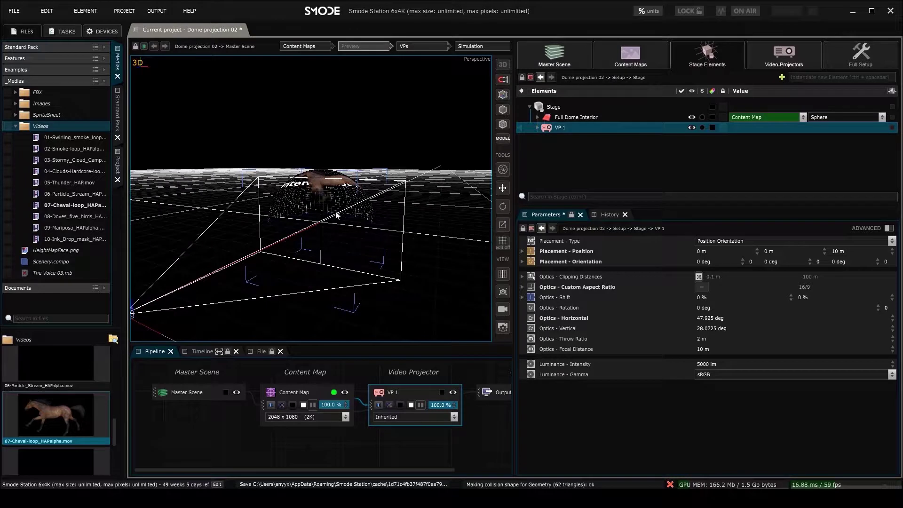
scroll(268, 246, down, 3)
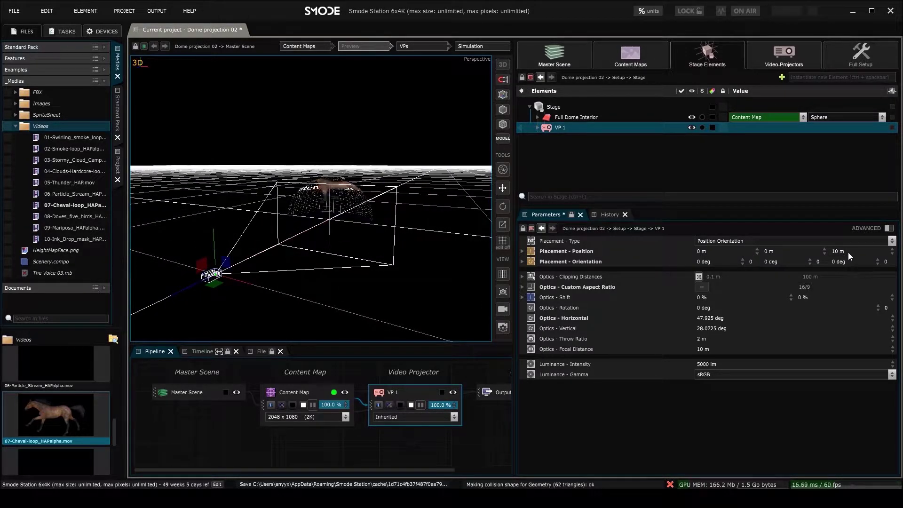
scroll(343, 230, up, 3)
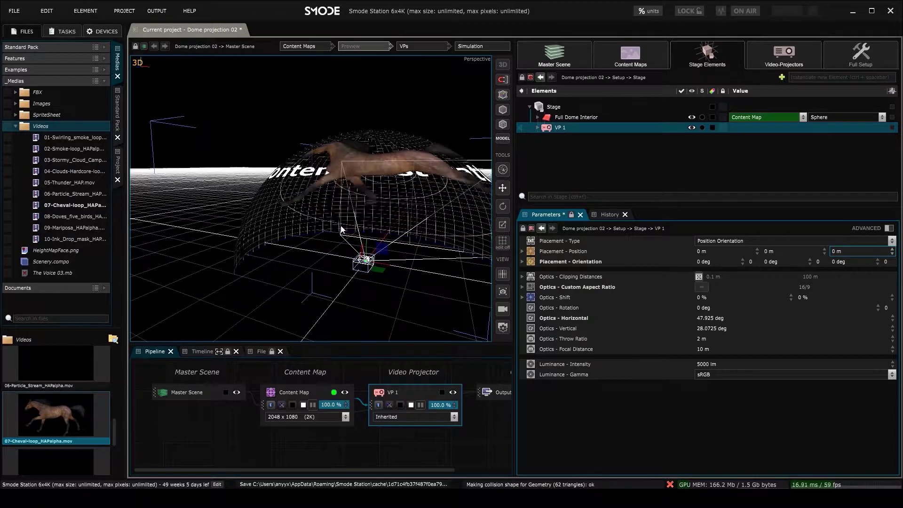
middle_drag(343, 230, 306, 219)
scroll(335, 278, up, 2)
middle_drag(339, 277, 382, 252)
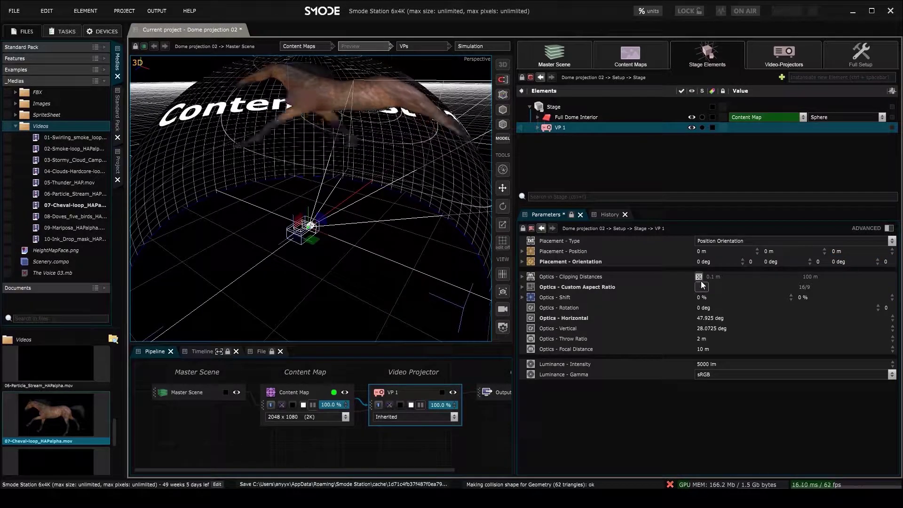
- Orient the VP 1 projector at 25.9 degrees on the first axis and 90 degrees on the third axis
drag(742, 261, 742, 175)
mouse_move(771, 262)
mouse_down()
mouse_move(771, 207)
mouse_move(768, 261)
mouse_up()
key(ctrl+z)
drag(840, 262, 799, 262)
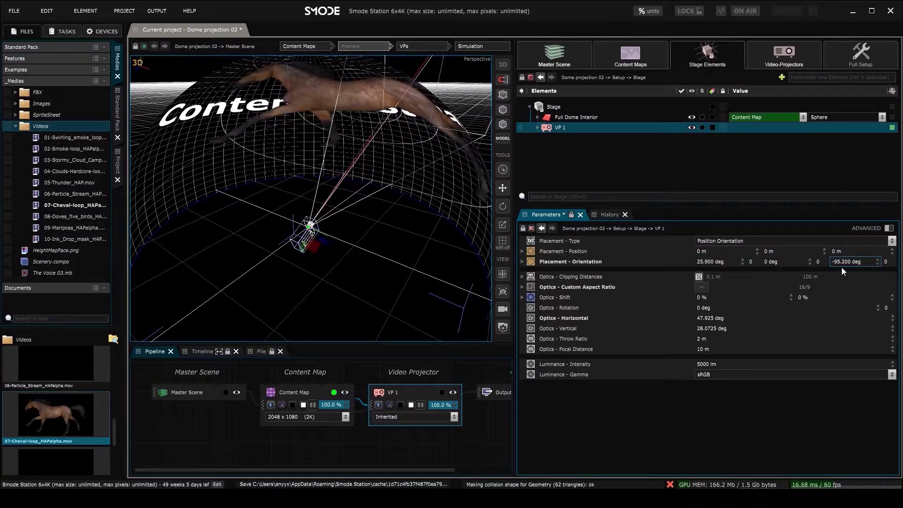
drag(326, 268, 416, 220)
- Duplicate the projector twice, setting the second orientation angle to 46.1 degrees for VP 2 and 69.7 degrees for VP 3
click(559, 127)
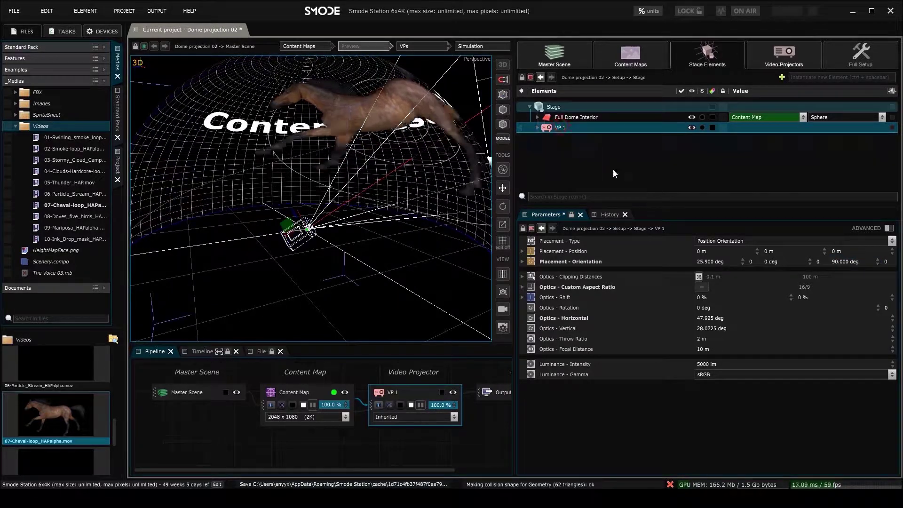
key(ctrl+d)
drag(776, 262, 807, 262)
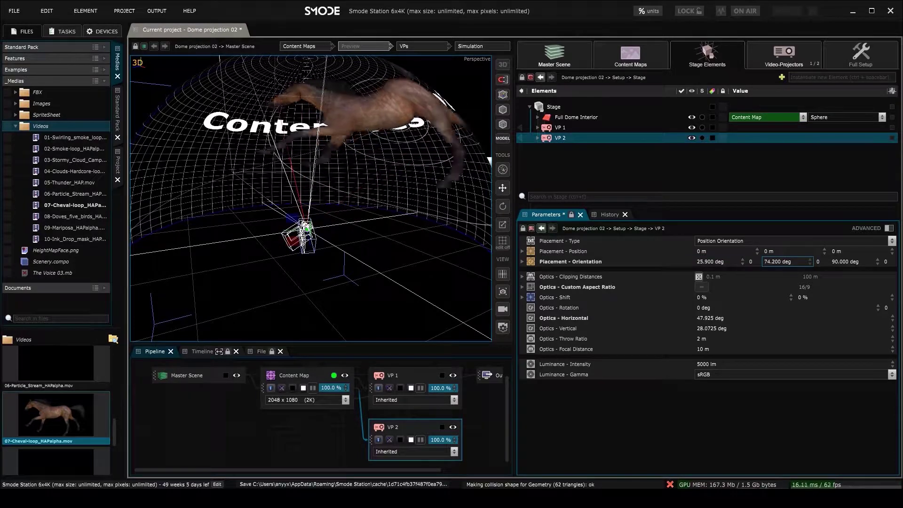
key(ctrl+d)
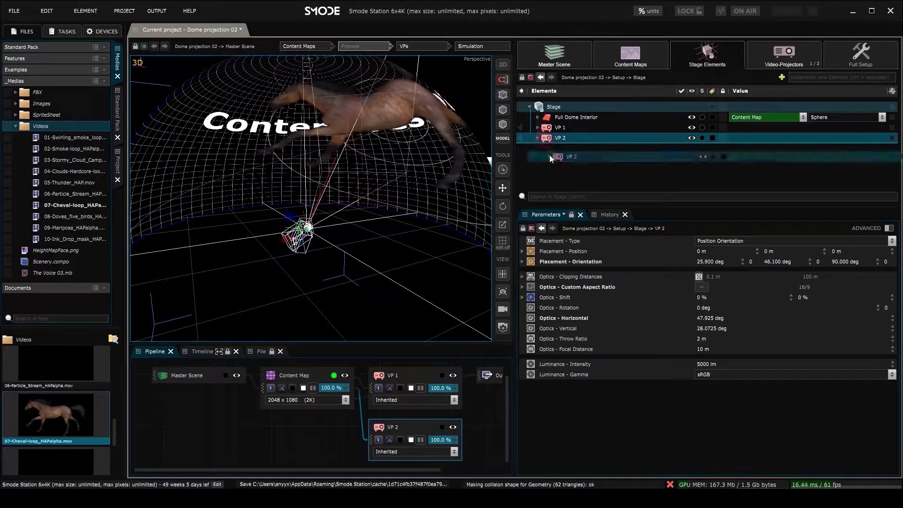
middle_drag(362, 218, 299, 262)
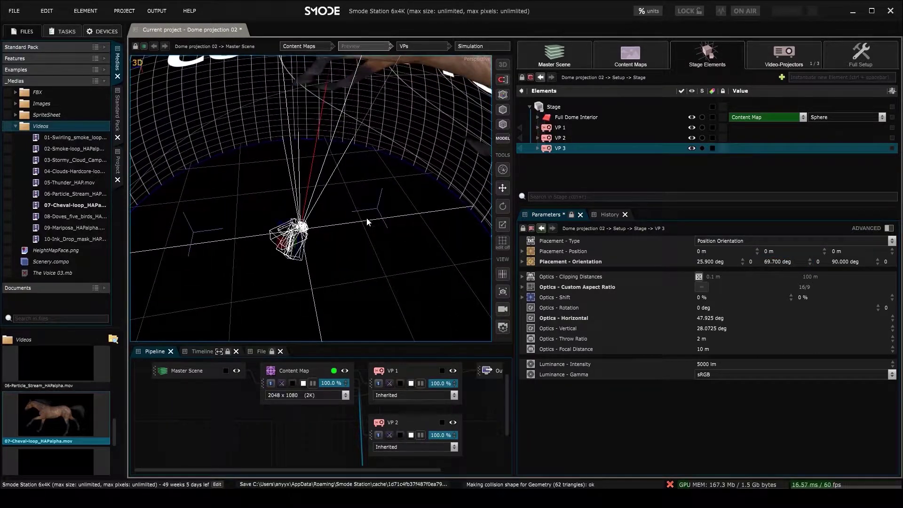
- Group the three video projectors and name the group "3 first VP"
click(558, 128)
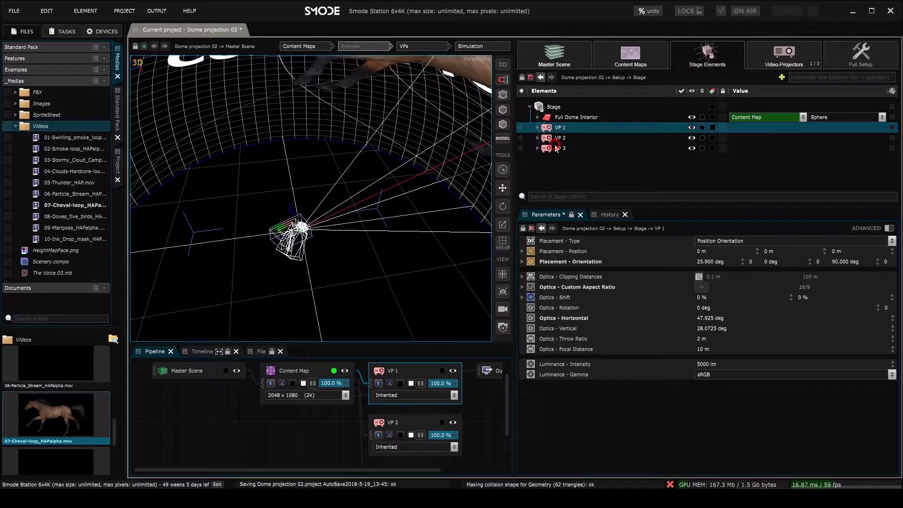
shift+click(556, 148)
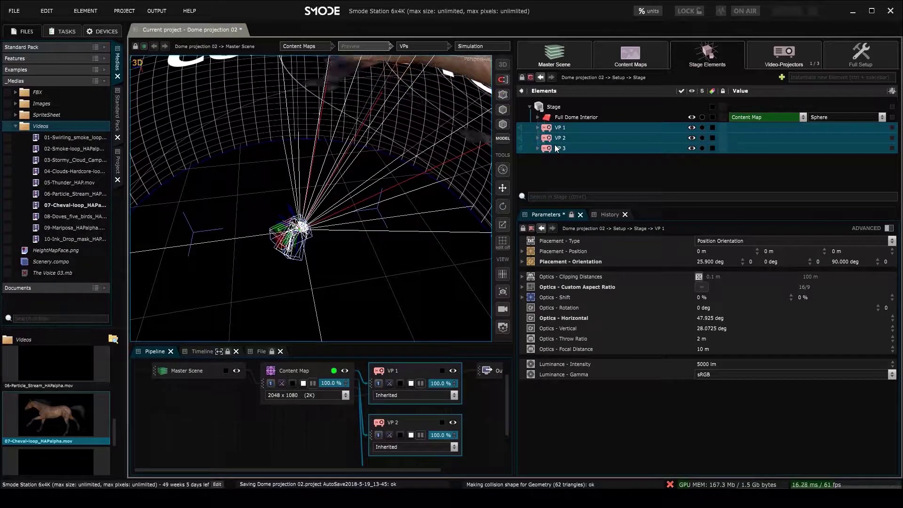
key(ctrl+g)
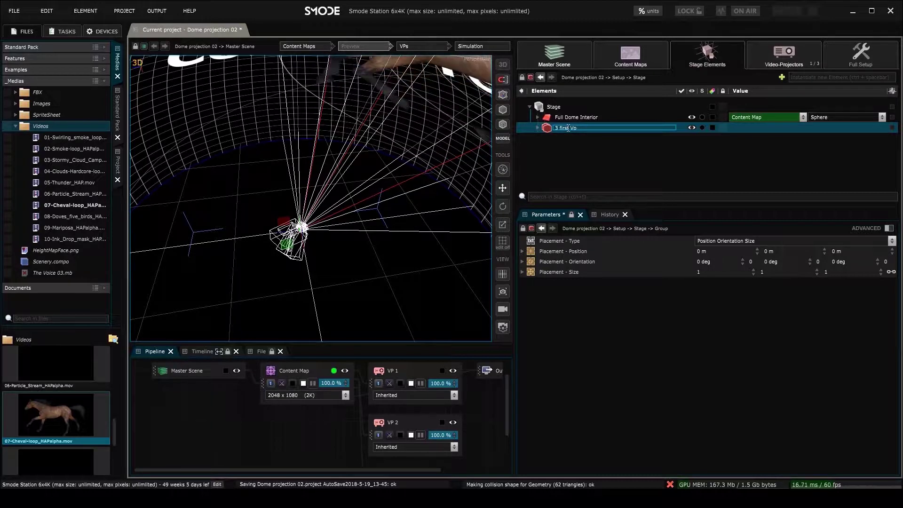
key(Return)
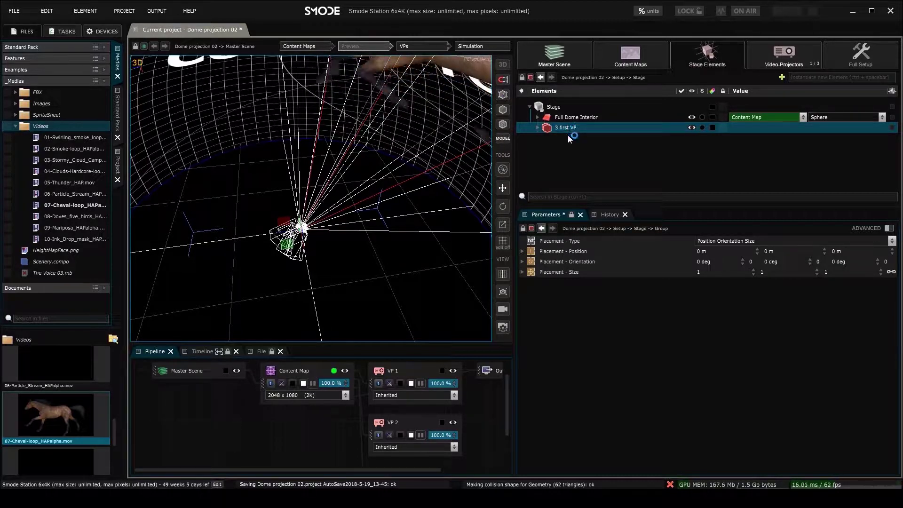
- Duplicate the projector group and set the copy's second orientation angle to 81.8 degrees
key(ctrl+d)
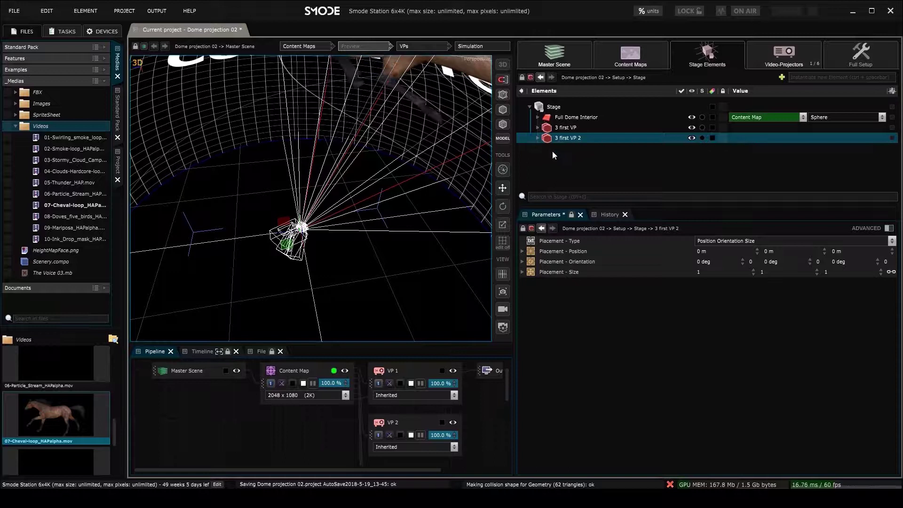
mouse_move(785, 261)
mouse_down()
mouse_move(784, 200)
mouse_move(784, 266)
mouse_move(784, 257)
mouse_up()
middle_drag(315, 254, 381, 221)
drag(784, 261, 784, 227)
middle_drag(226, 195, 315, 201)
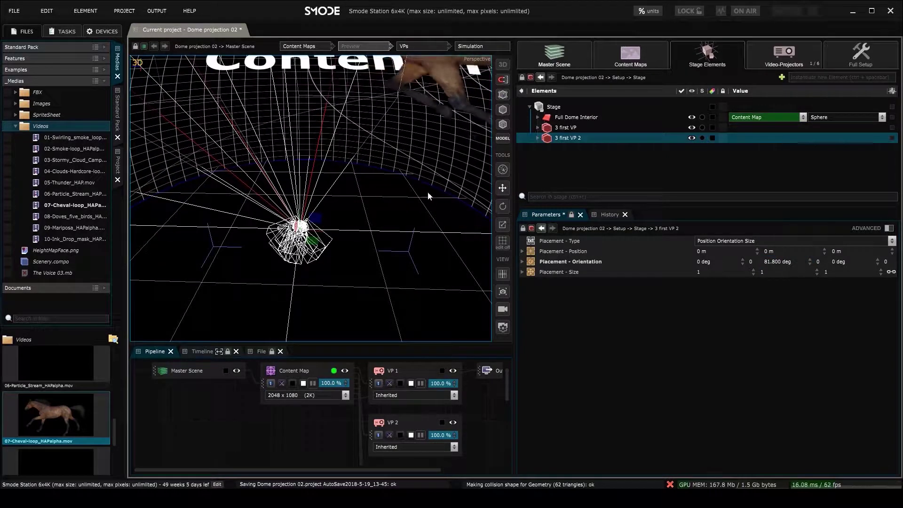
click(537, 128)
click(537, 127)
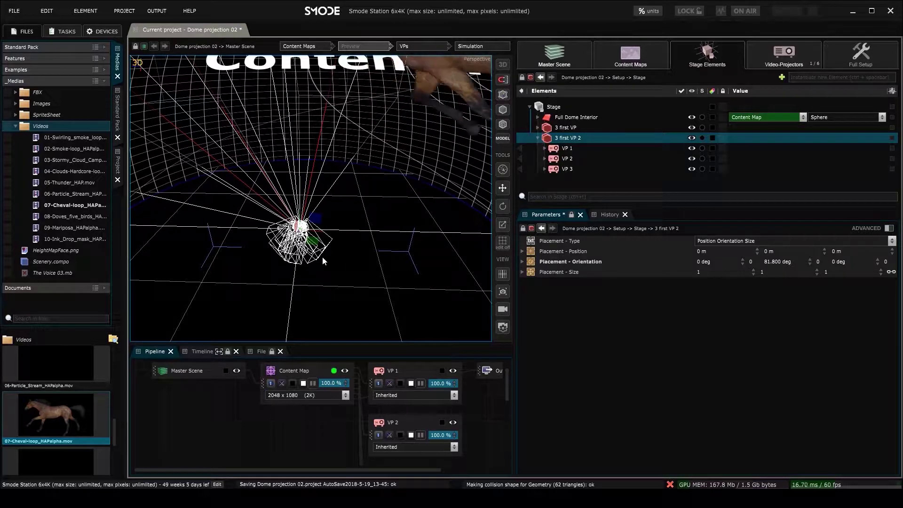
middle_drag(324, 249, 424, 202)
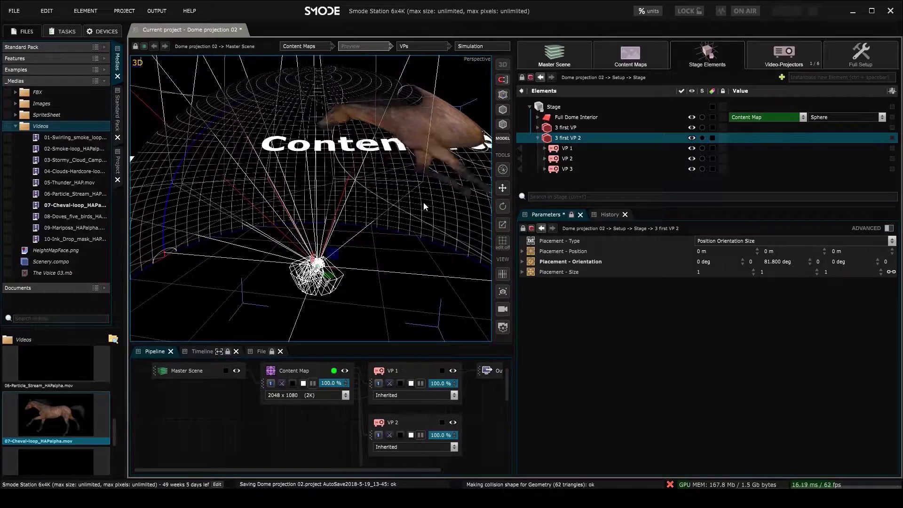
click(538, 138)
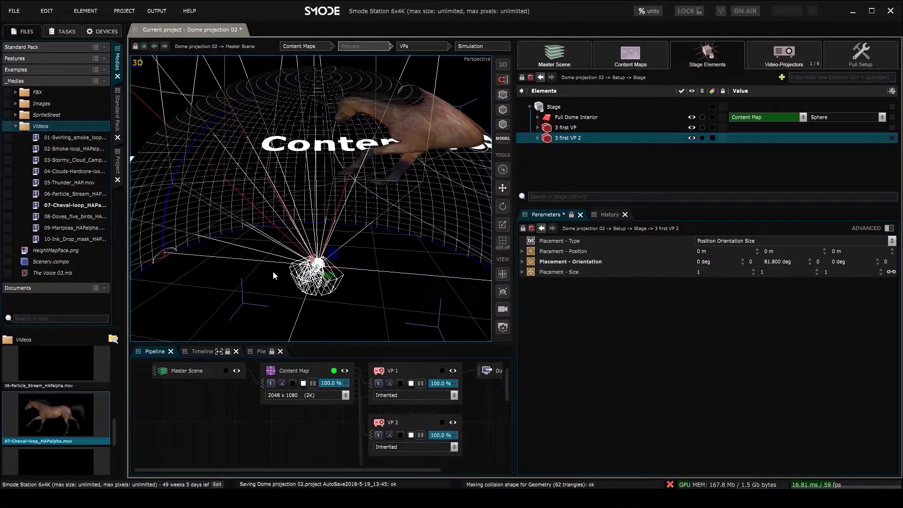
- Show the video projector outputs in the viewport and compare several projectors, ending on VP 1 of the first group
click(416, 46)
click(416, 56)
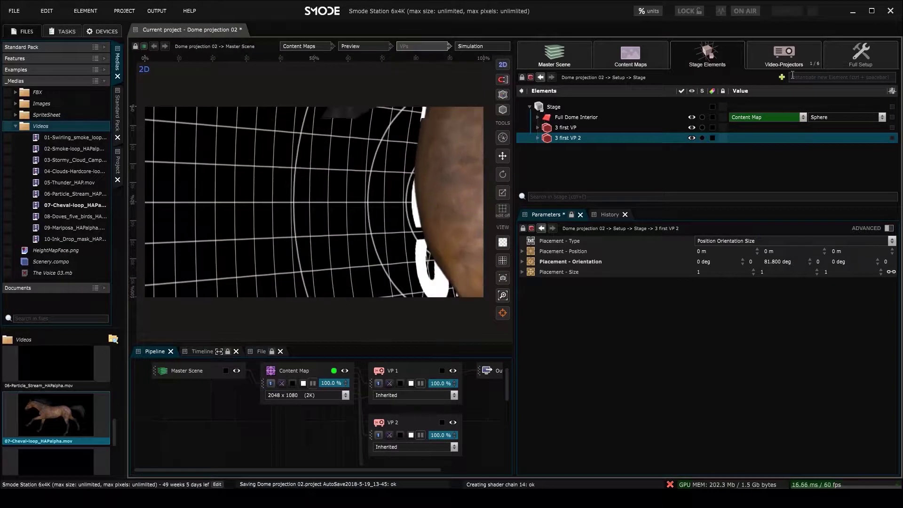
mouse_move(785, 64)
click(786, 89)
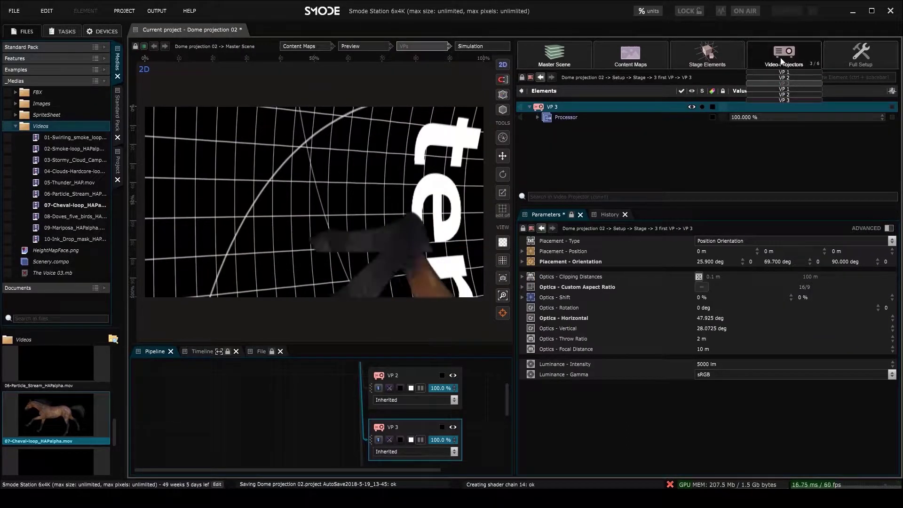
click(784, 99)
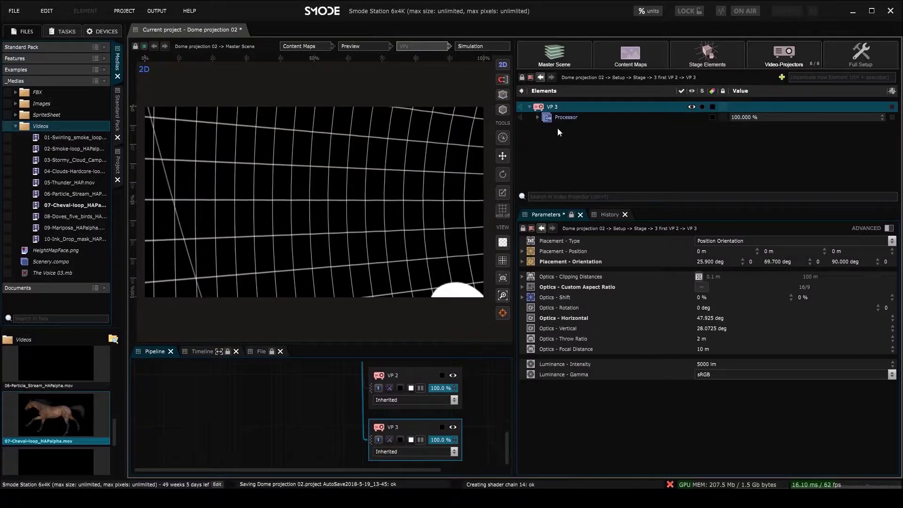
click(787, 72)
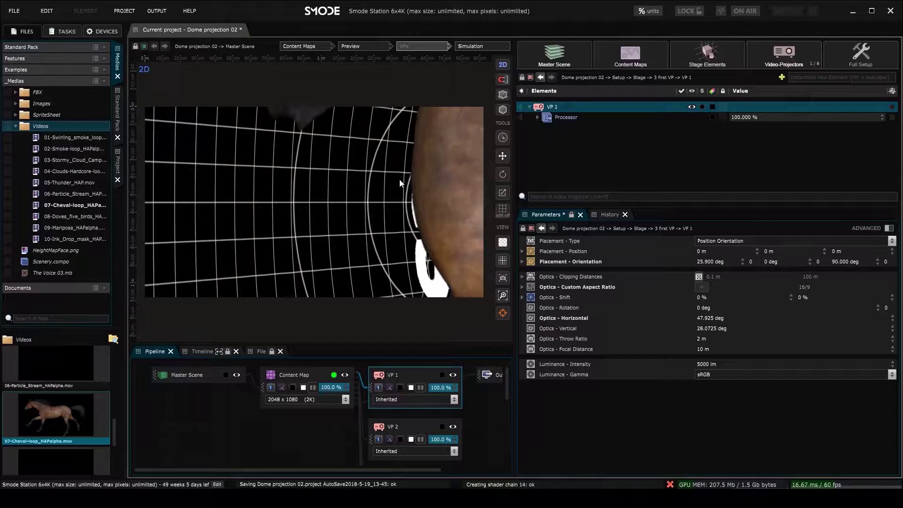
- Add a Polygonal Mask to the Processor of VP 1 in the first projector group
click(538, 118)
click(559, 128)
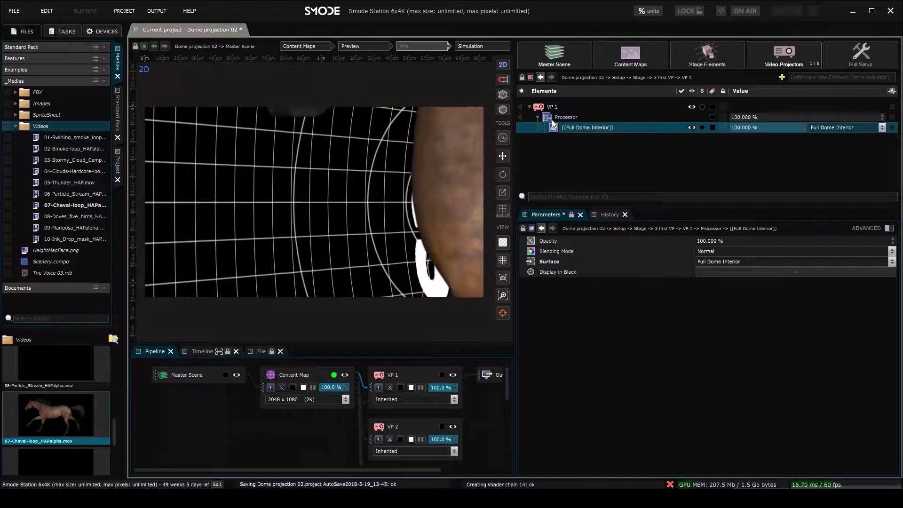
click(552, 117)
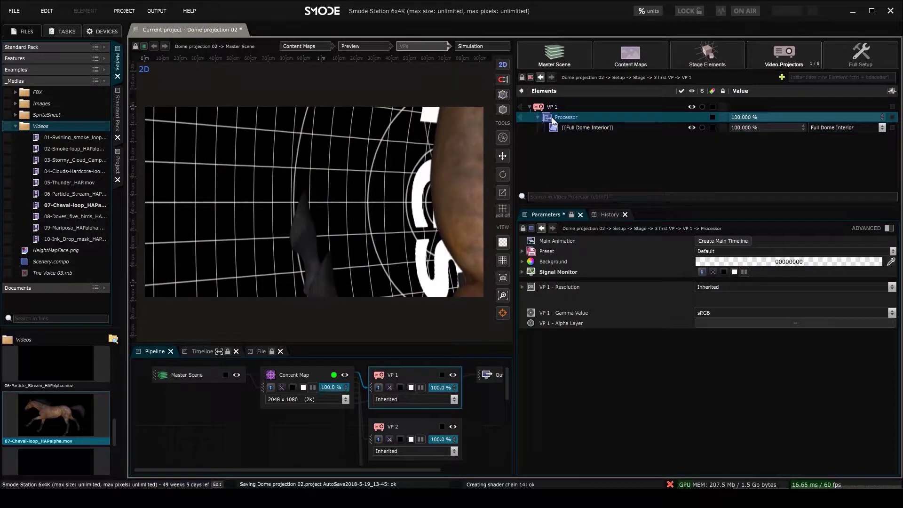
right_click(238, 193)
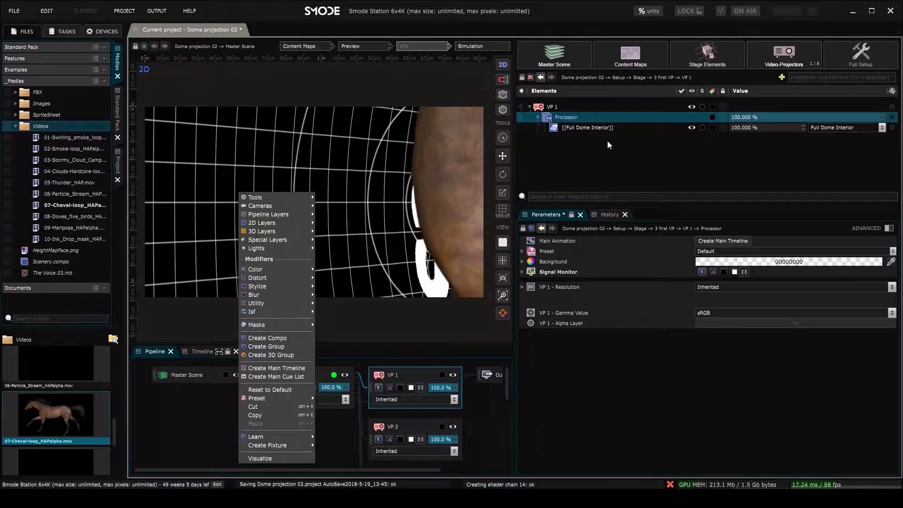
right_click(473, 120)
mouse_move(532, 207)
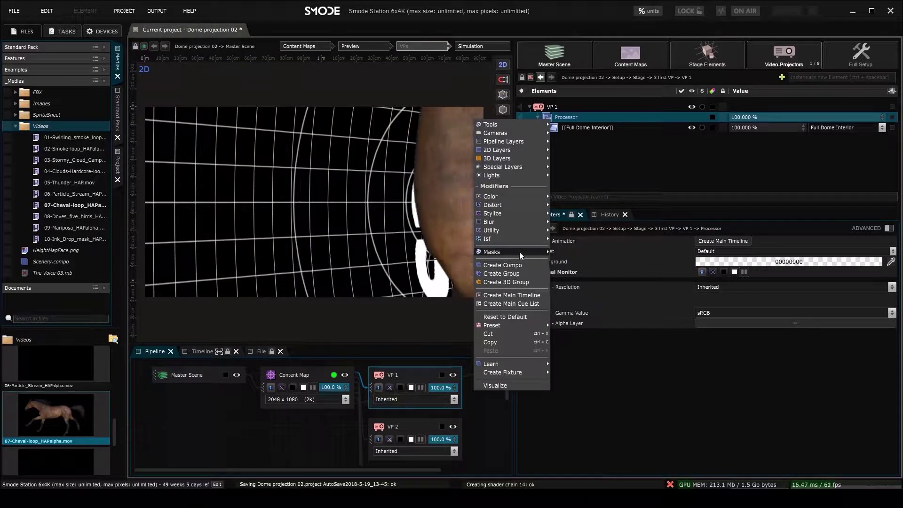
mouse_move(519, 252)
click(586, 260)
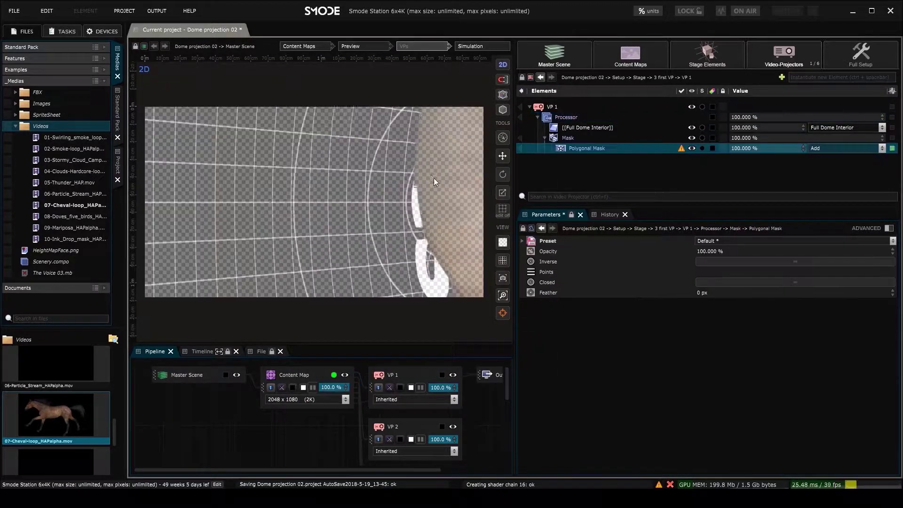